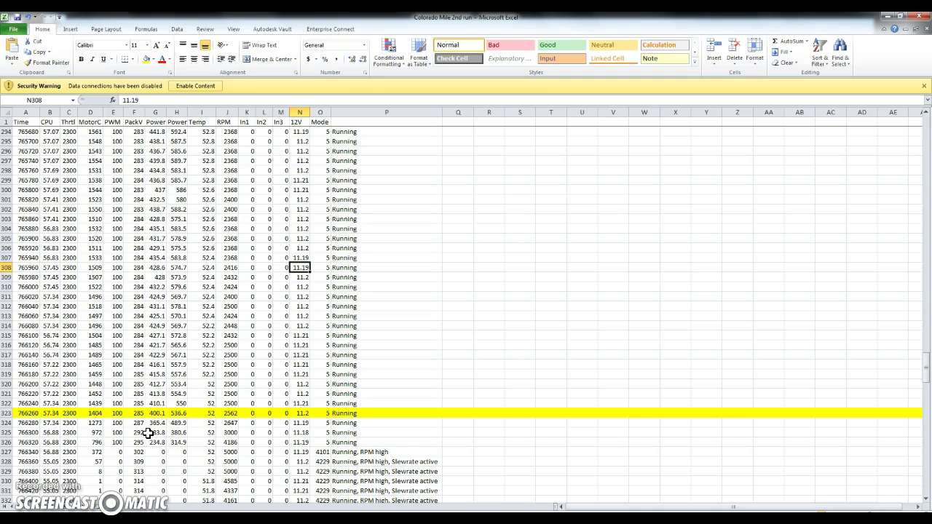
View the chart of the logged run data, and return to the data sheet.
{"action": "left_click", "coordinate": [51, 510]}
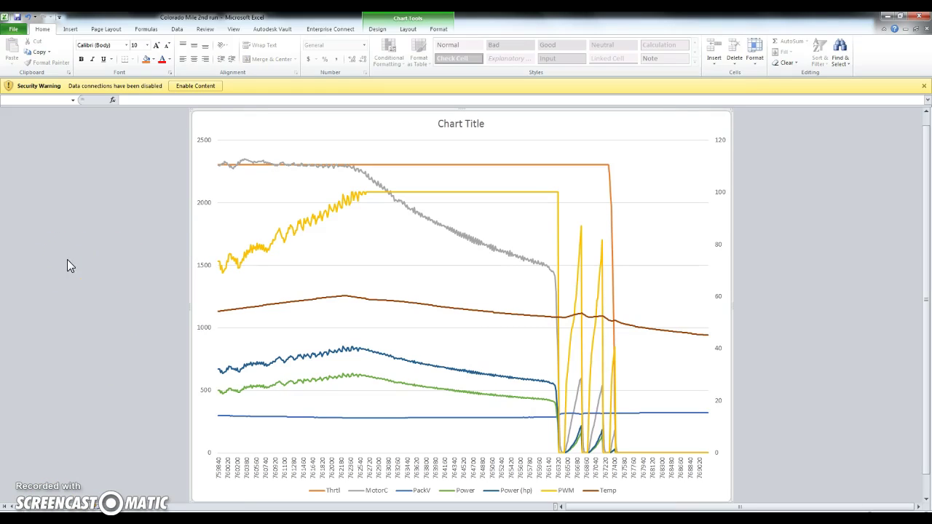
{"action": "left_click", "coordinate": [174, 198]}
{"action": "mouse_move", "coordinate": [167, 369]}
{"action": "left_mouse_down"}
{"action": "mouse_move", "coordinate": [63, 479]}
{"action": "mouse_move", "coordinate": [73, 509]}
{"action": "left_mouse_up"}
{"action": "left_click", "coordinate": [73, 509]}
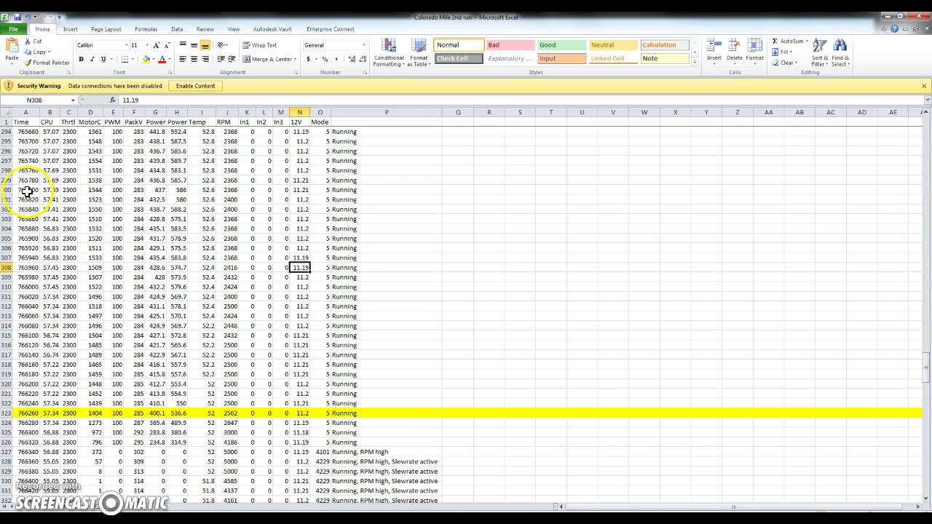
Inspect the MotorC, PWM and PackV columns of the log in turn.
{"action": "left_click", "coordinate": [91, 113]}
{"action": "left_click", "coordinate": [113, 112]}
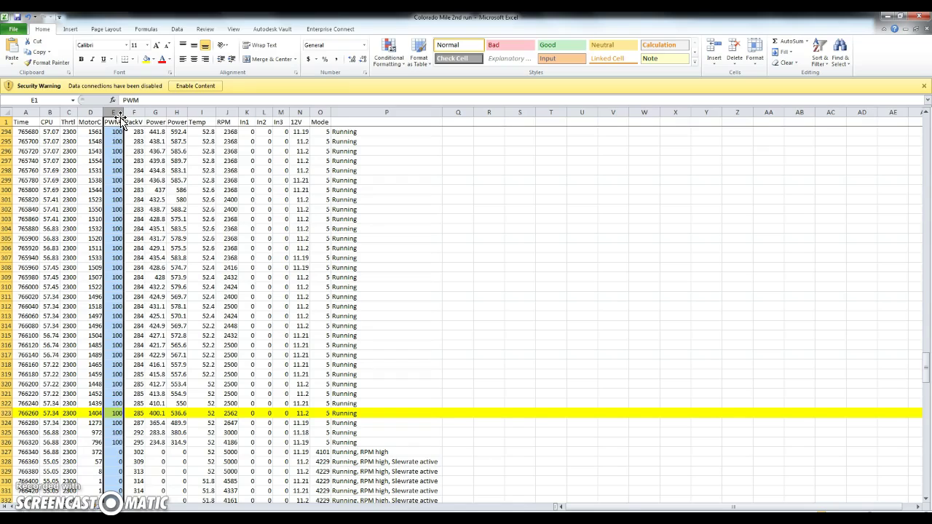
{"action": "left_click", "coordinate": [114, 133]}
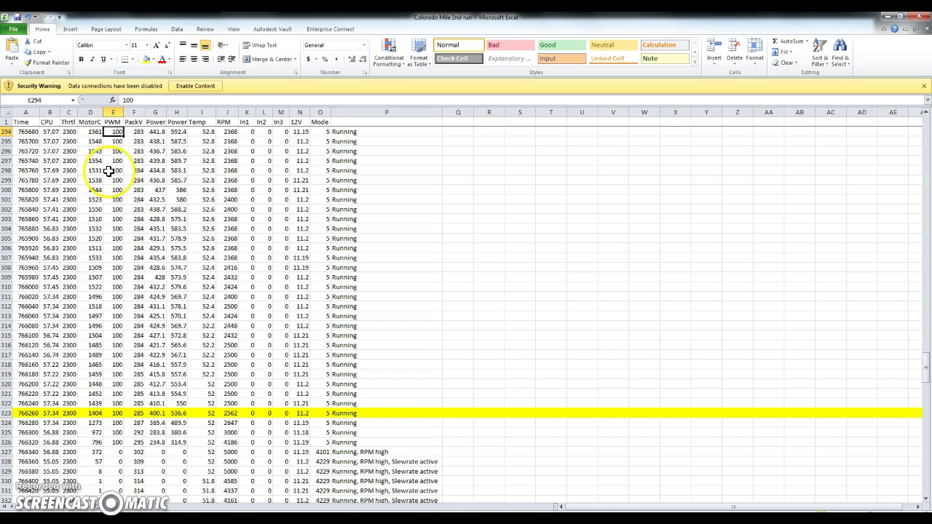
{"action": "left_click", "coordinate": [119, 131]}
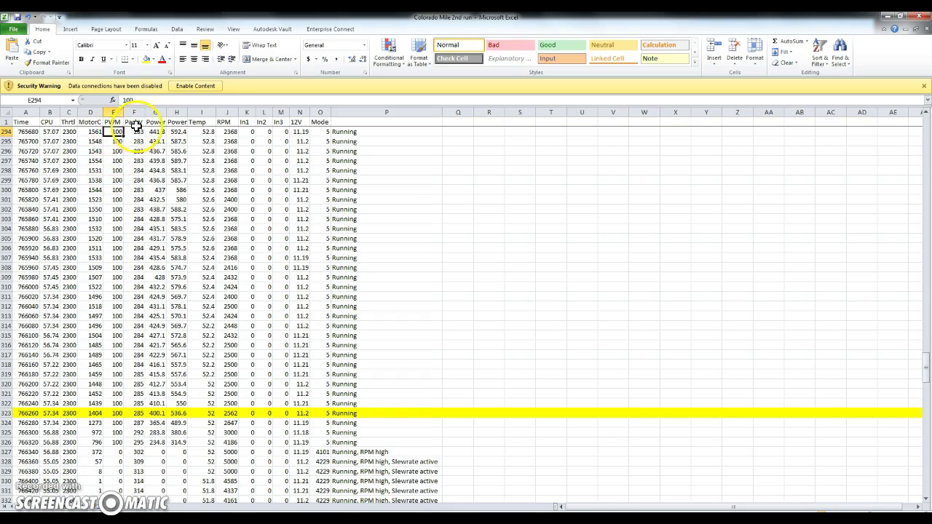
{"action": "left_click", "coordinate": [137, 108]}
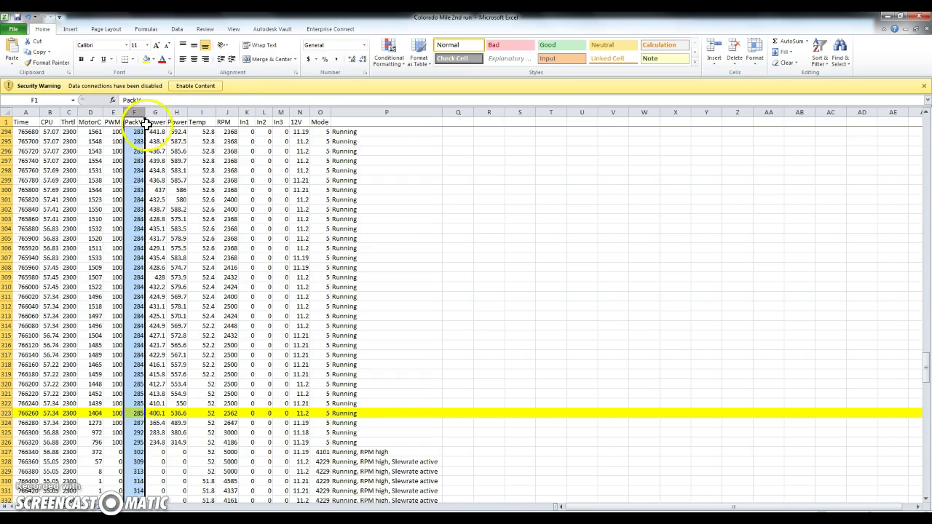
Examine the formulas behind the two Power columns in row 294, along with that row's Temp and RPM cells.
{"action": "left_click", "coordinate": [155, 113]}
{"action": "left_click", "coordinate": [155, 131]}
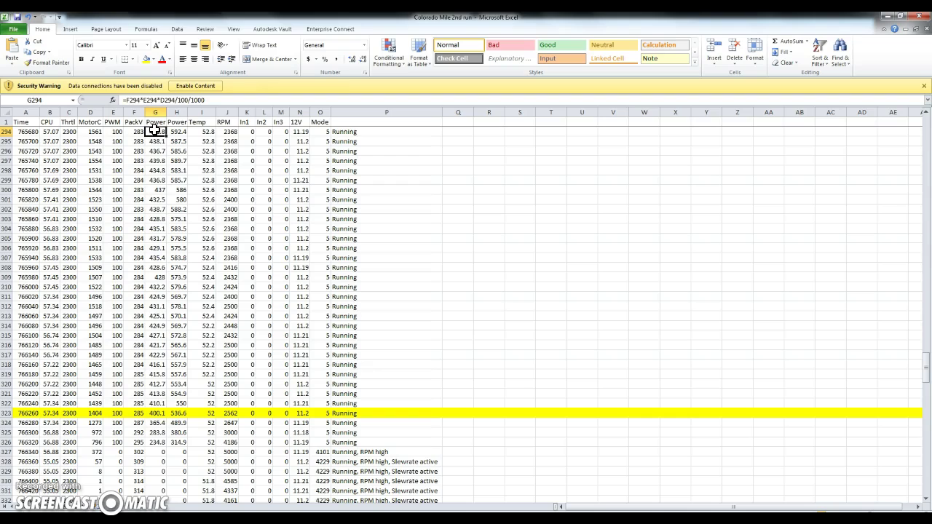
{"action": "left_click", "coordinate": [159, 165]}
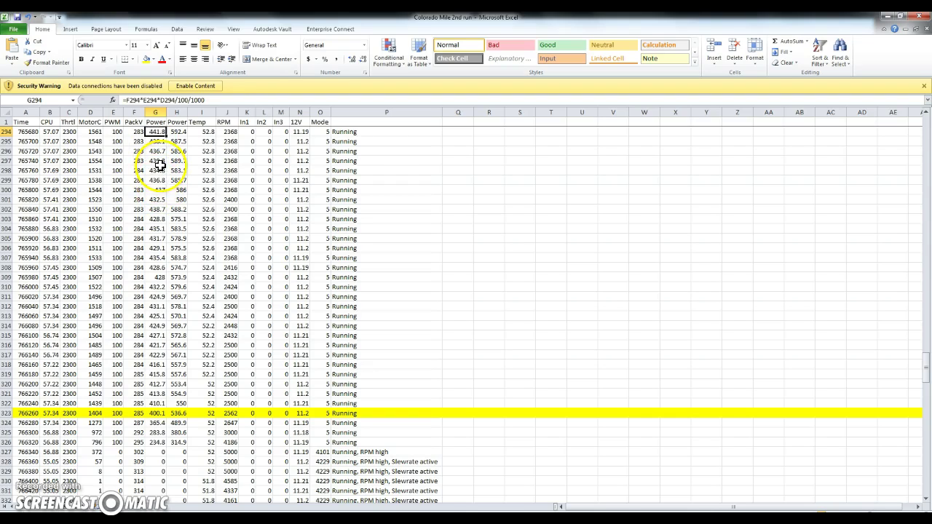
{"action": "left_click", "coordinate": [178, 132]}
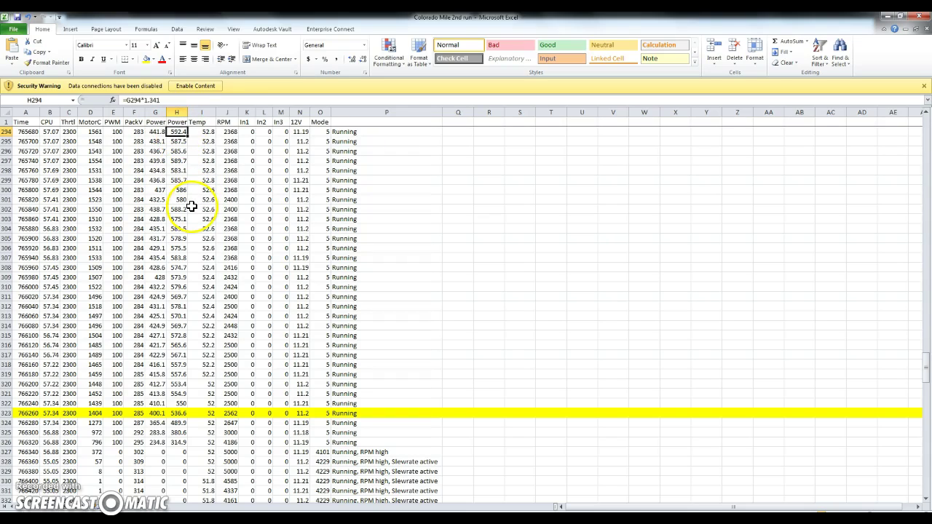
{"action": "left_click", "coordinate": [206, 133]}
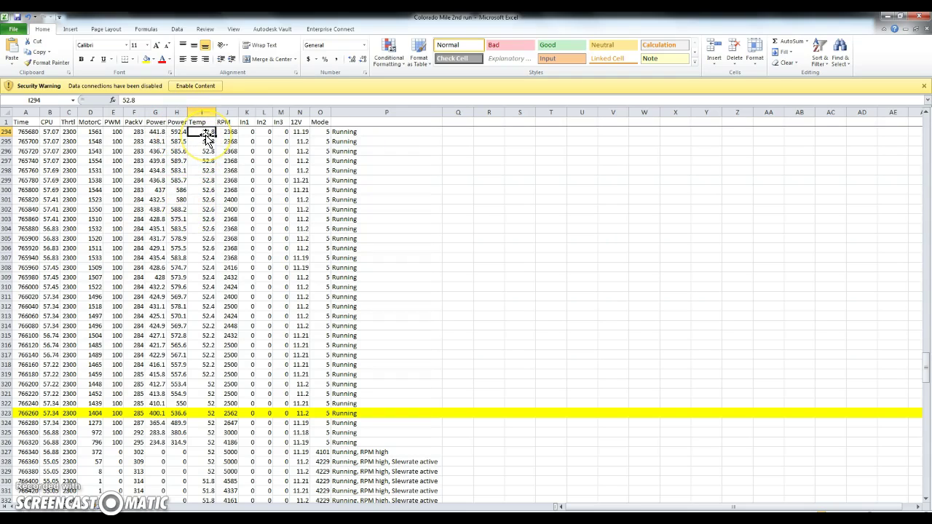
{"action": "left_click", "coordinate": [225, 131]}
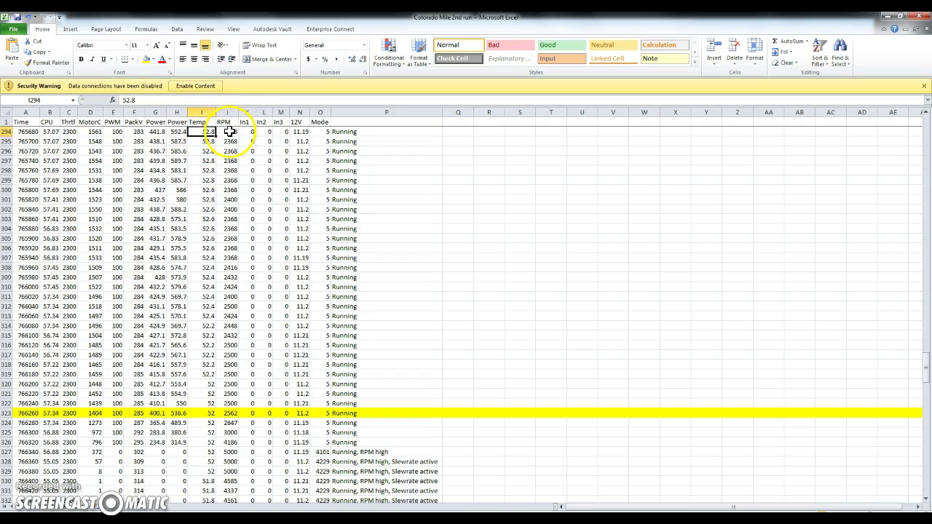
Highlight columns K to P, from In1 through the mode descriptions, and clear the selection at an empty cell.
{"action": "left_click_drag", "start_coordinate": [247, 111], "coordinate": [339, 102]}
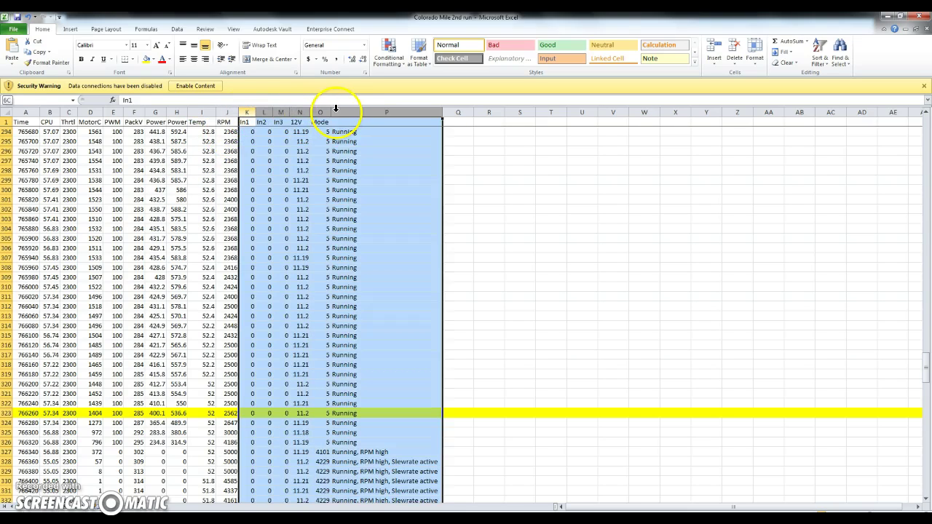
{"action": "left_click_drag", "start_coordinate": [578, 393], "coordinate": [567, 391]}
{"action": "left_click", "coordinate": [566, 391]}
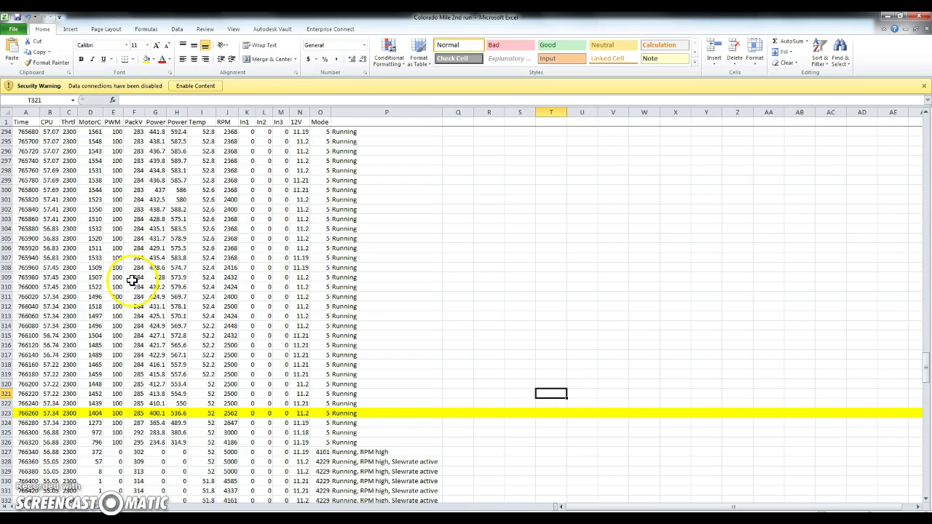
Go to the Mode column in row 334, below the yellow row.
{"action": "key", "text": "Down"}
{"action": "key", "text": "Down"}
{"action": "key", "text": "Down"}
{"action": "key", "text": "Down"}
{"action": "key", "text": "Down"}
{"action": "key", "text": "Down"}
{"action": "key", "text": "Down"}
{"action": "key", "text": "Down"}
{"action": "key", "text": "Down"}
{"action": "key", "text": "Down"}
{"action": "key", "text": "Down"}
{"action": "key", "text": "Down"}
{"action": "key", "text": "Down"}
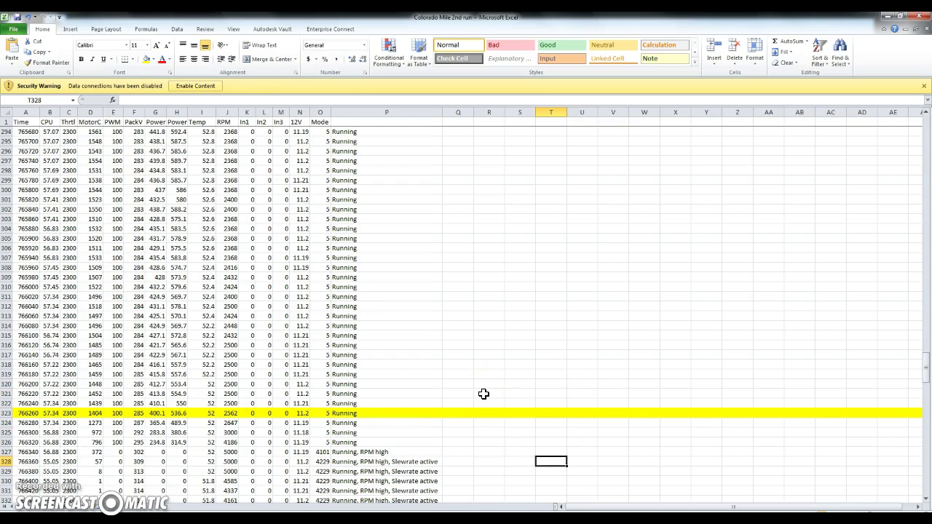
{"action": "key", "text": "Left"}
{"action": "key", "text": "Left"}
{"action": "key", "text": "Left"}
{"action": "key", "text": "Left"}
{"action": "key", "text": "Left"}
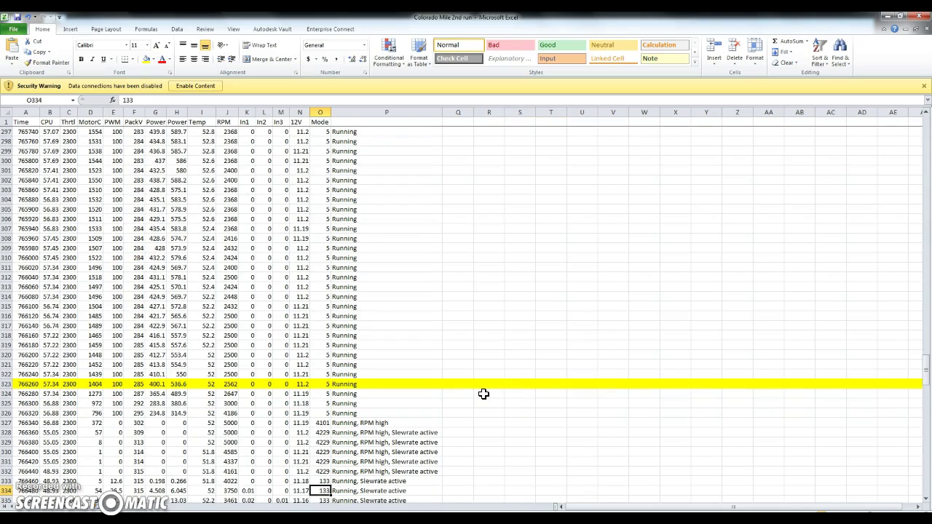
Read the Mode codes upward from row 334 to row 328, and continue to the In3 cell in row 325.
{"action": "key", "text": "Up"}
{"action": "key", "text": "Up"}
{"action": "key", "text": "Up"}
{"action": "key", "text": "Up"}
{"action": "key", "text": "Up"}
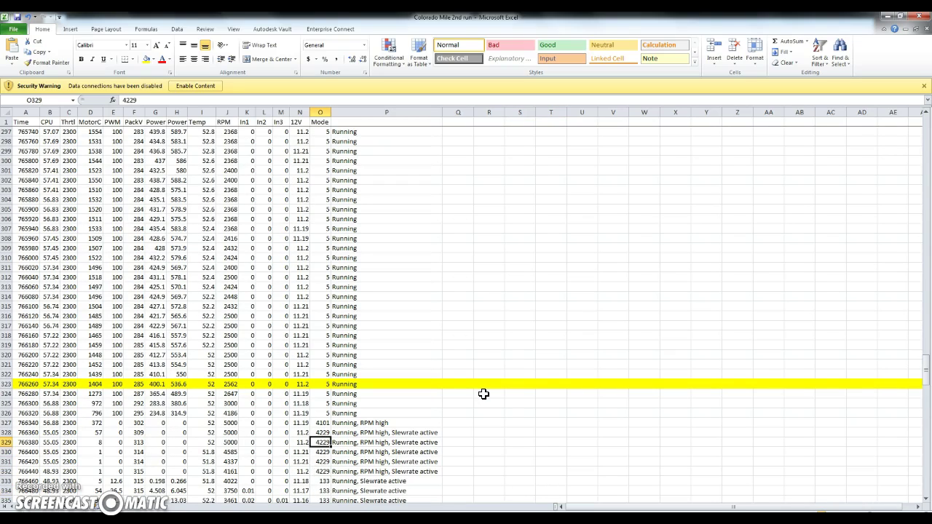
{"action": "key", "text": "Up"}
{"action": "key", "text": "Left"}
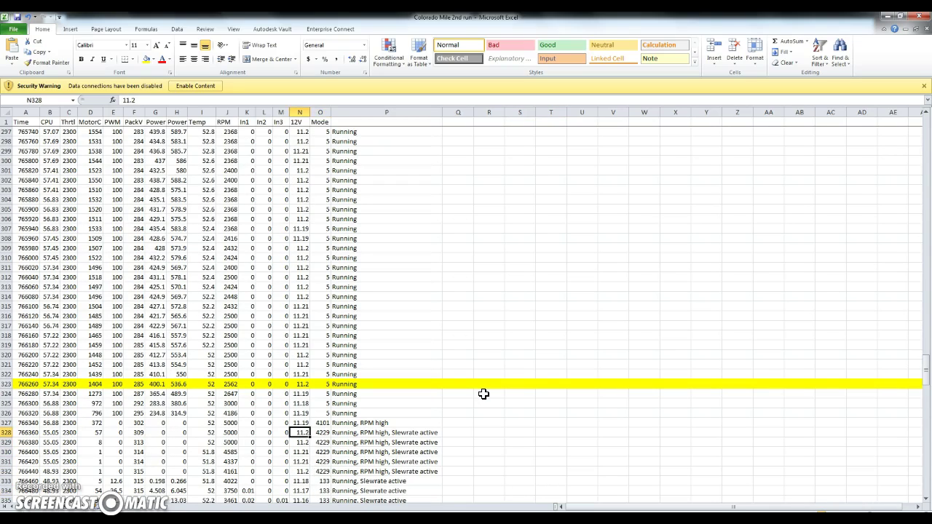
{"action": "key", "text": "Up"}
{"action": "key", "text": "Left"}
{"action": "key", "text": "Up"}
{"action": "key", "text": "Up"}
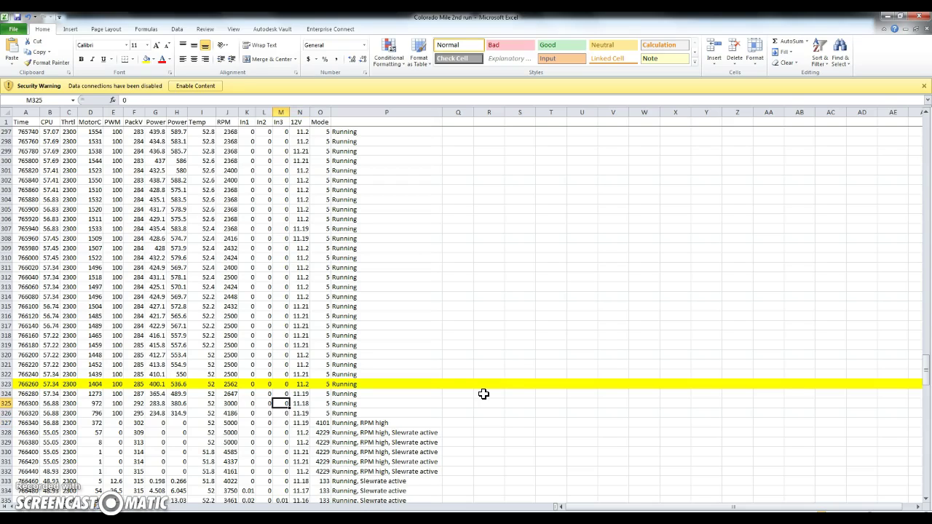
Read across row 324 to PackV, and move to the MotorC cell in row 322 above the yellow row.
{"action": "key", "text": "Right"}
{"action": "key", "text": "Up"}
{"action": "key", "text": "Left"}
{"action": "key", "text": "Left"}
{"action": "key", "text": "Left"}
{"action": "key", "text": "Left"}
{"action": "key", "text": "Left"}
{"action": "key", "text": "Left"}
{"action": "key", "text": "Left"}
{"action": "key", "text": "Left"}
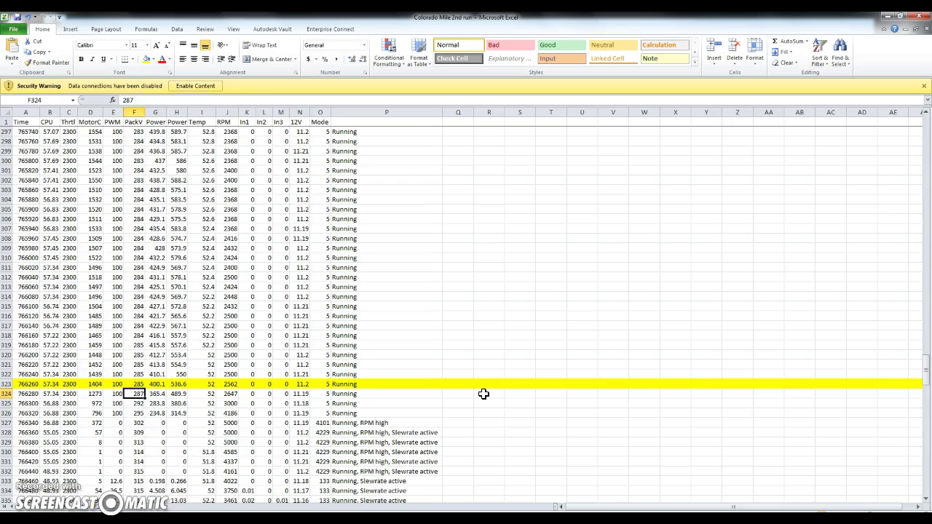
{"action": "key", "text": "Left"}
{"action": "key", "text": "Up"}
{"action": "key", "text": "Left"}
{"action": "key", "text": "Up"}
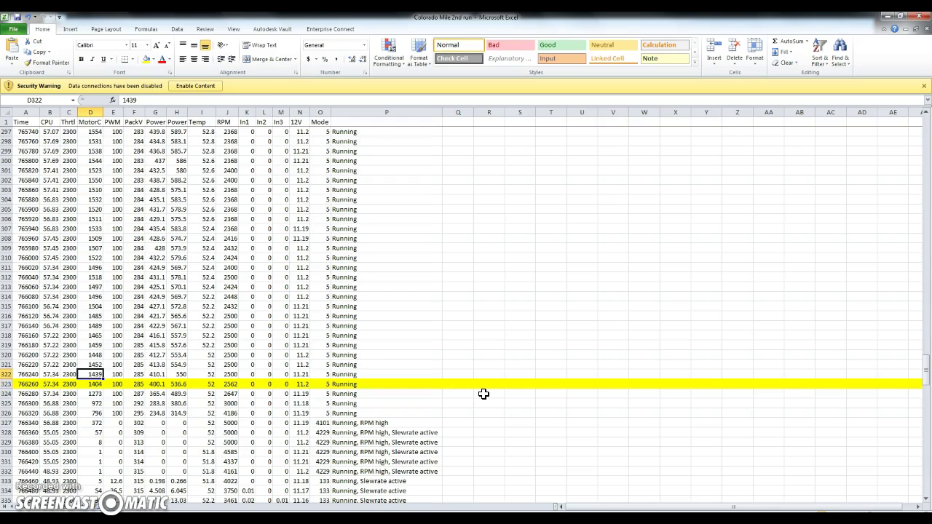
Examine the MotorC, PWM and PackV readings in the yellow row 323.
{"action": "key", "text": "Up"}
{"action": "key", "text": "Up"}
{"action": "key", "text": "Down"}
{"action": "key", "text": "Down"}
{"action": "key", "text": "Down"}
{"action": "key", "text": "Right"}
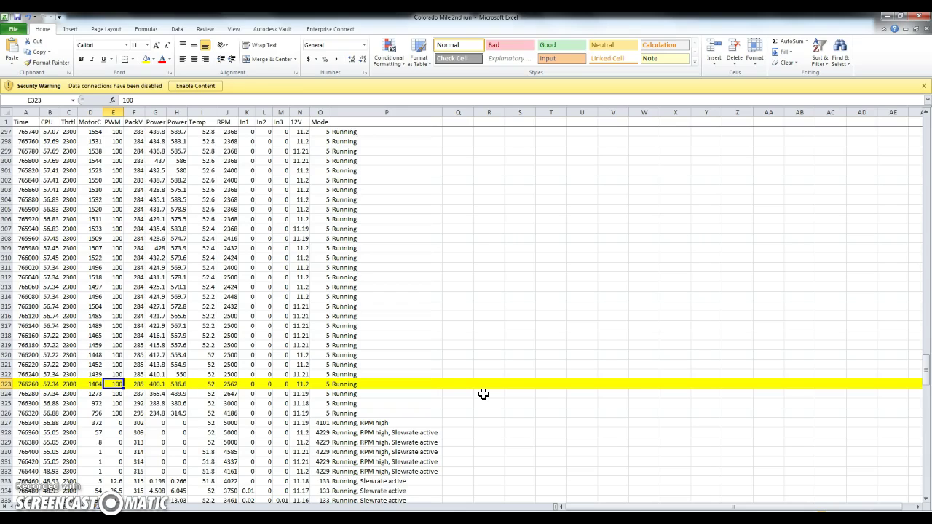
{"action": "key", "text": "Right"}
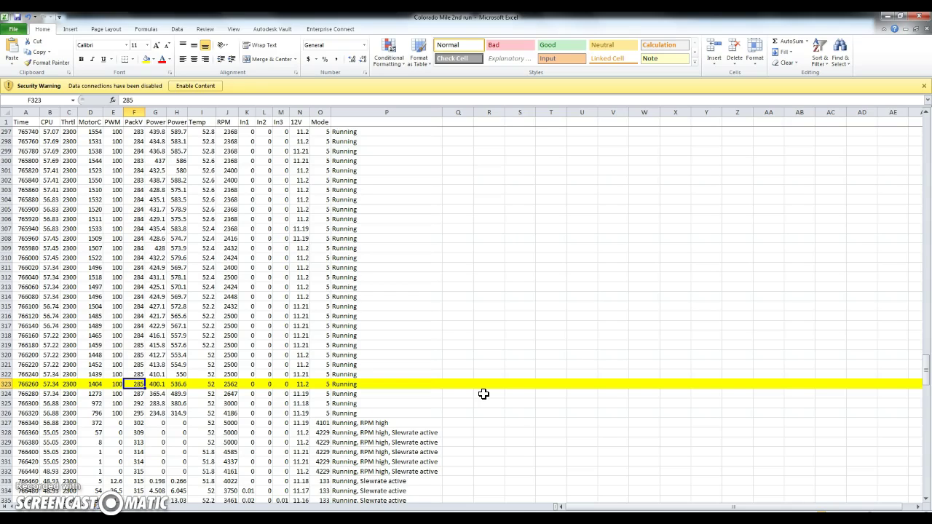
{"action": "key", "text": "Left"}
{"action": "key", "text": "Left"}
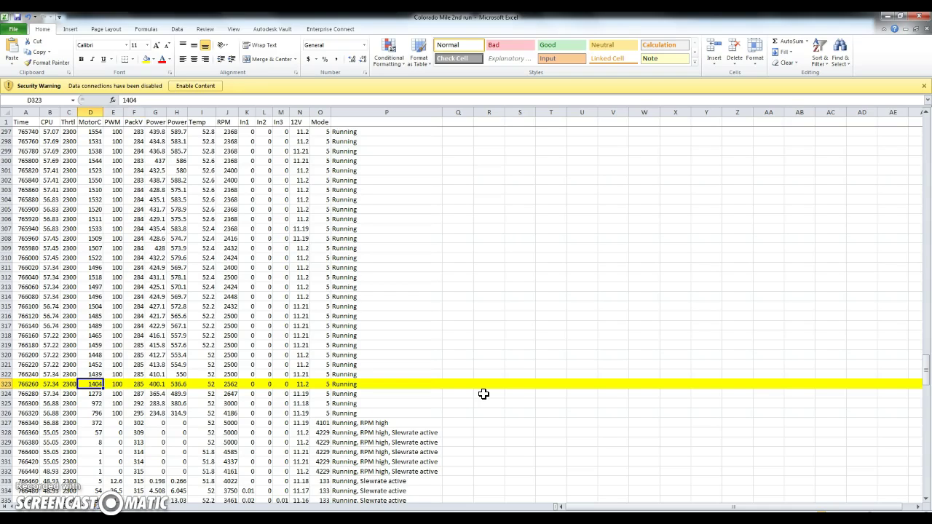
Compare the MotorC readings from the yellow row 323 down to row 326.
{"action": "key", "text": "Down"}
{"action": "key", "text": "Up"}
{"action": "key", "text": "Down"}
{"action": "key", "text": "Up"}
{"action": "key", "text": "Down"}
{"action": "key", "text": "Down"}
{"action": "key", "text": "Down"}
{"action": "key", "text": "Down"}
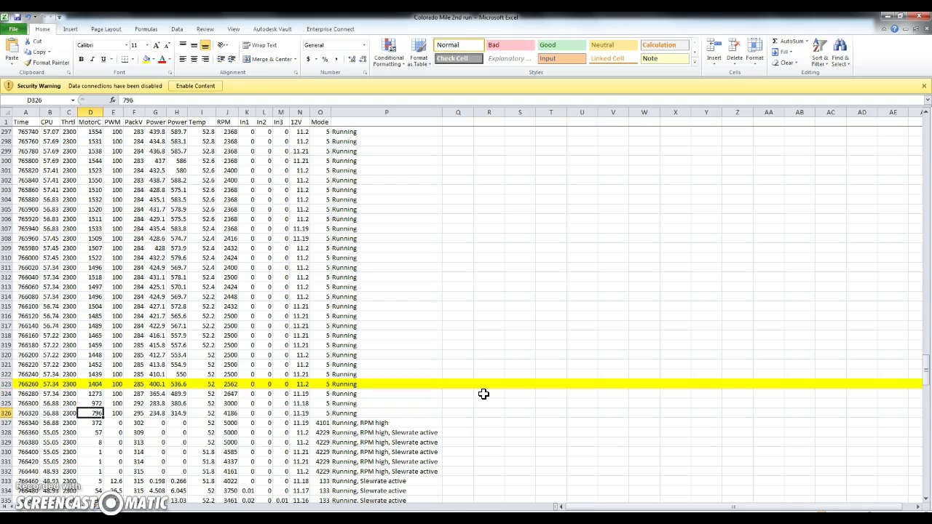
Check the PackV reading in row 327 and the RPM reading in the yellow row 323.
{"action": "key", "text": "Right"}
{"action": "key", "text": "Right"}
{"action": "key", "text": "Right"}
{"action": "key", "text": "Right"}
{"action": "key", "text": "Right"}
{"action": "key", "text": "Right"}
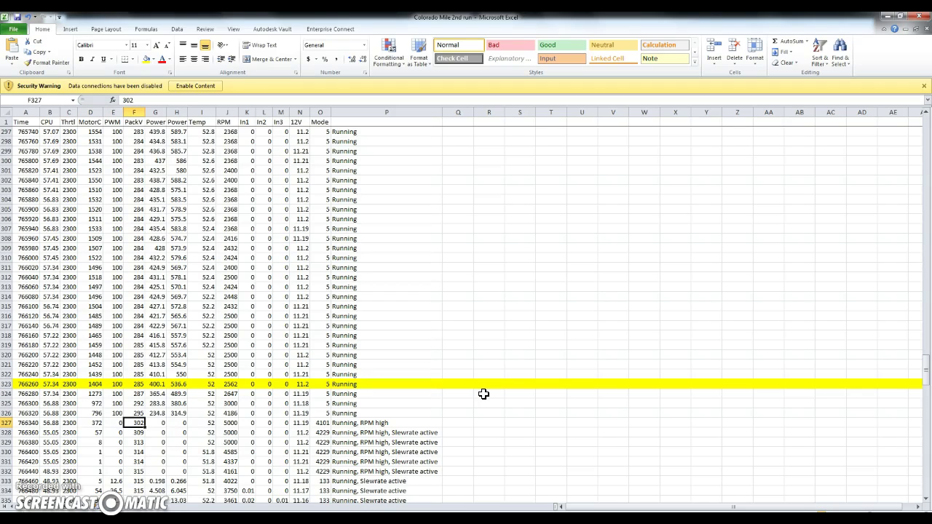
{"action": "key", "text": "Up"}
{"action": "key", "text": "Up"}
{"action": "key", "text": "Up"}
{"action": "key", "text": "Up"}
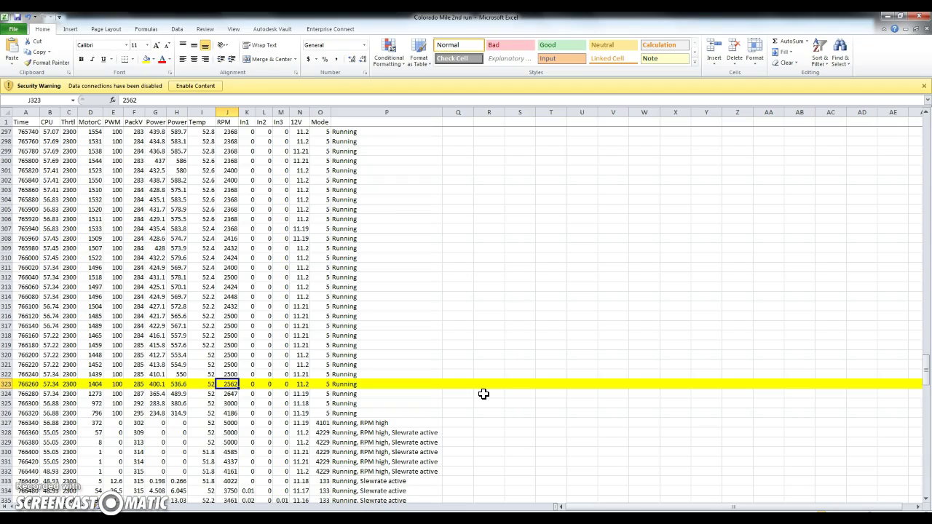
Follow the RPM readings upward from row 323 to row 315.
{"action": "key", "text": "Up"}
{"action": "key", "text": "Up"}
{"action": "key", "text": "Up"}
{"action": "key", "text": "Up"}
{"action": "key", "text": "Up"}
{"action": "key", "text": "Up"}
{"action": "key", "text": "Up"}
{"action": "key", "text": "Up"}
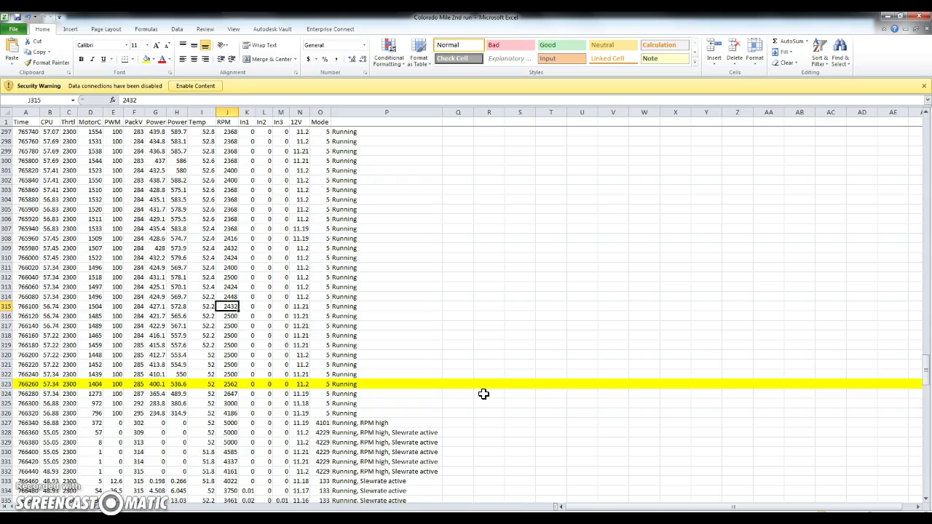
Compare the RPM readings in the rows around 315 to 317, moving up and down the column.
{"action": "key", "text": "Up"}
{"action": "key", "text": "Down"}
{"action": "key", "text": "Down"}
{"action": "key", "text": "Down"}
{"action": "key", "text": "Up"}
{"action": "key", "text": "Up"}
{"action": "key", "text": "Up"}
{"action": "key", "text": "Up"}
{"action": "key", "text": "Up"}
{"action": "key", "text": "Down"}
{"action": "key", "text": "Down"}
{"action": "key", "text": "Down"}
{"action": "key", "text": "Down"}
{"action": "key", "text": "Down"}
{"action": "key", "text": "Down"}
{"action": "key", "text": "Down"}
{"action": "key", "text": "Down"}
{"action": "key", "text": "Down"}
{"action": "key", "text": "Down"}
{"action": "key", "text": "Down"}
{"action": "key", "text": "Down"}
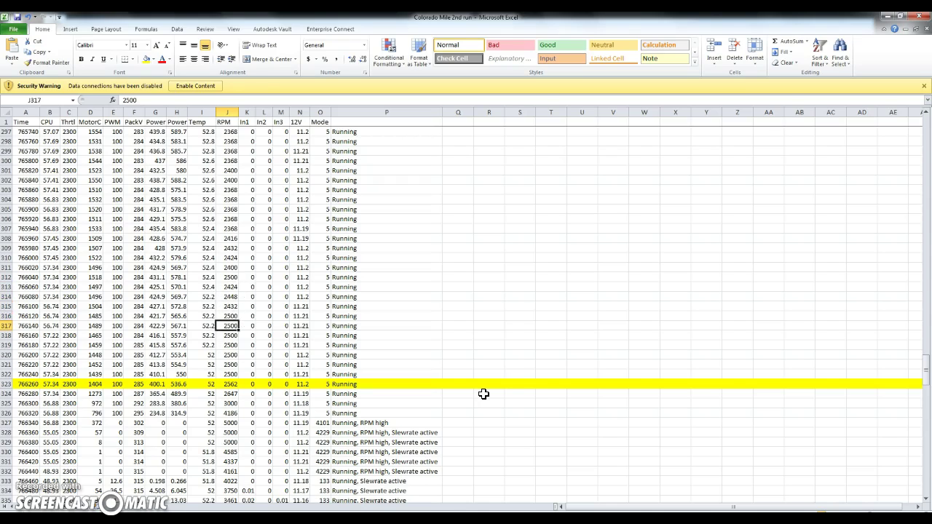
Review the RPM readings above row 317 again, and follow the column down to row 324.
{"action": "key", "text": "Up"}
{"action": "key", "text": "Up"}
{"action": "key", "text": "Up"}
{"action": "key", "text": "Up"}
{"action": "key", "text": "Up"}
{"action": "key", "text": "Up"}
{"action": "key", "text": "Up"}
{"action": "key", "text": "Up"}
{"action": "key", "text": "Down"}
{"action": "key", "text": "Down"}
{"action": "key", "text": "Down"}
{"action": "key", "text": "Down"}
{"action": "key", "text": "Down"}
{"action": "key", "text": "Down"}
{"action": "key", "text": "Down"}
{"action": "key", "text": "Down"}
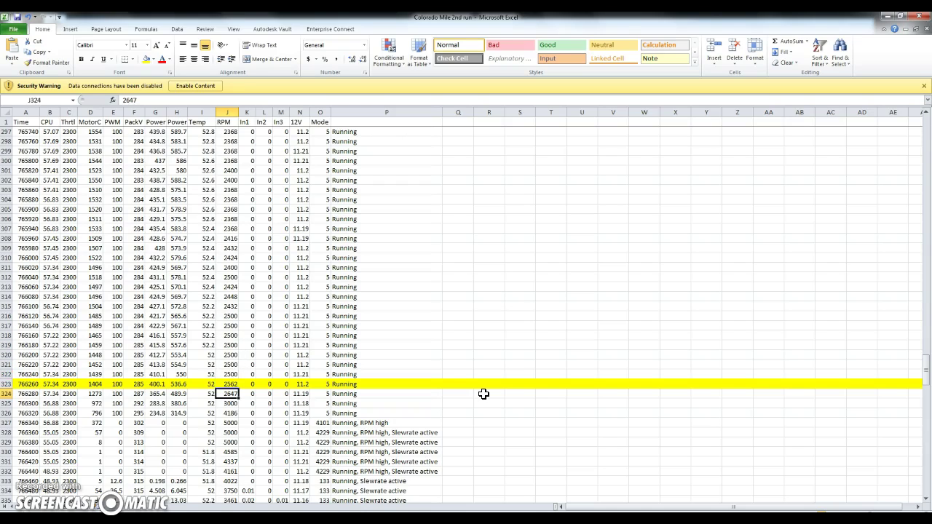
Compare the RPM readings in rows 324 to 326, also checking the Temp cell in row 324.
{"action": "key", "text": "Down"}
{"action": "key", "text": "Up"}
{"action": "key", "text": "Left"}
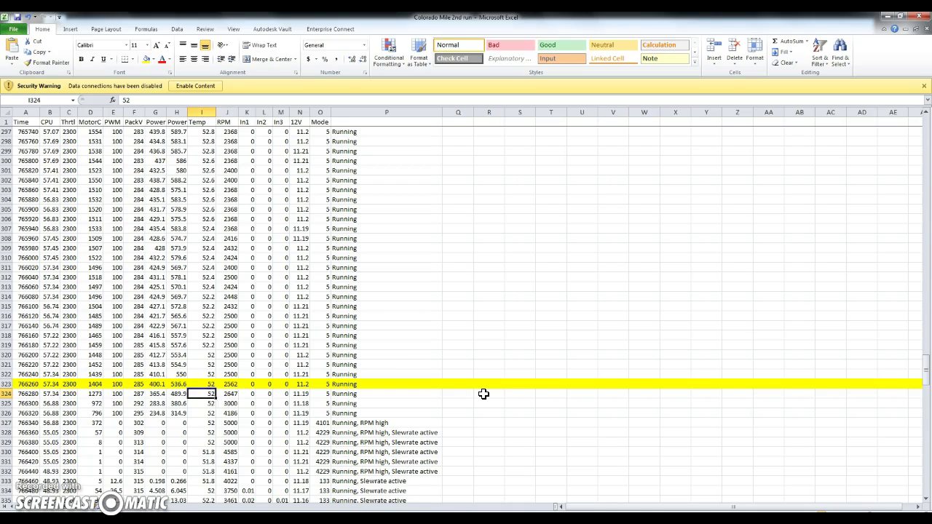
{"action": "key", "text": "Right"}
{"action": "key", "text": "Down"}
{"action": "key", "text": "Up"}
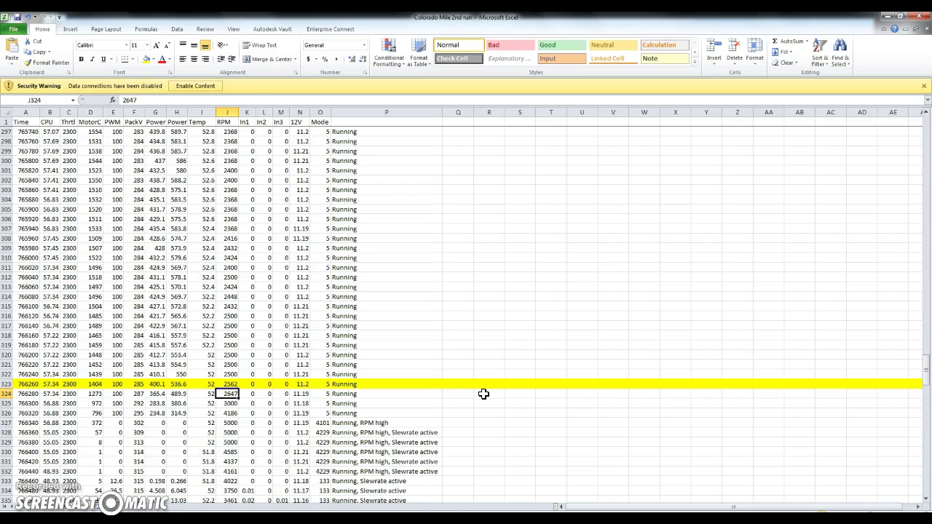
{"action": "key", "text": "Down"}
{"action": "key", "text": "Down"}
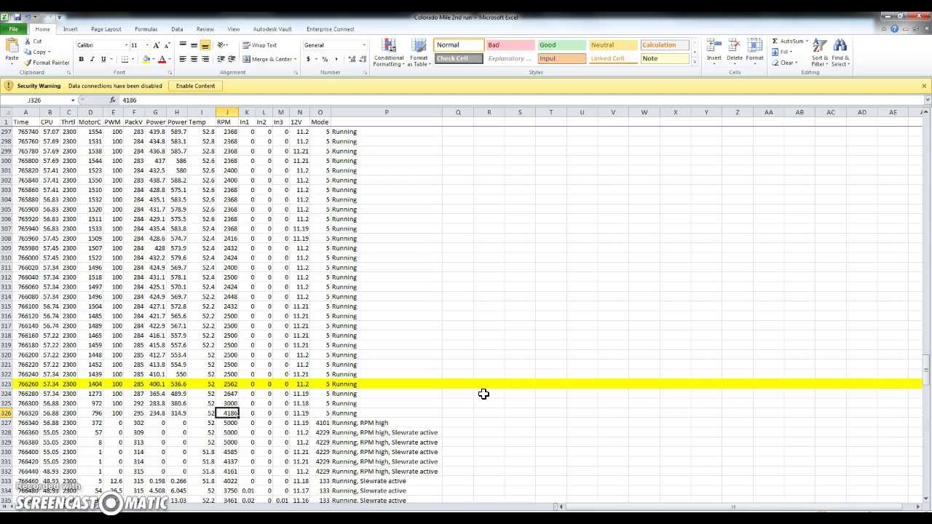
Return to the MotorC cell in the yellow row 323 and follow the column down to row 326.
{"action": "key", "text": "Down"}
{"action": "key", "text": "Up"}
{"action": "key", "text": "Up"}
{"action": "key", "text": "Up"}
{"action": "key", "text": "Up"}
{"action": "key", "text": "Left"}
{"action": "key", "text": "Left"}
{"action": "key", "text": "Left"}
{"action": "key", "text": "Left"}
{"action": "key", "text": "Left"}
{"action": "key", "text": "Left"}
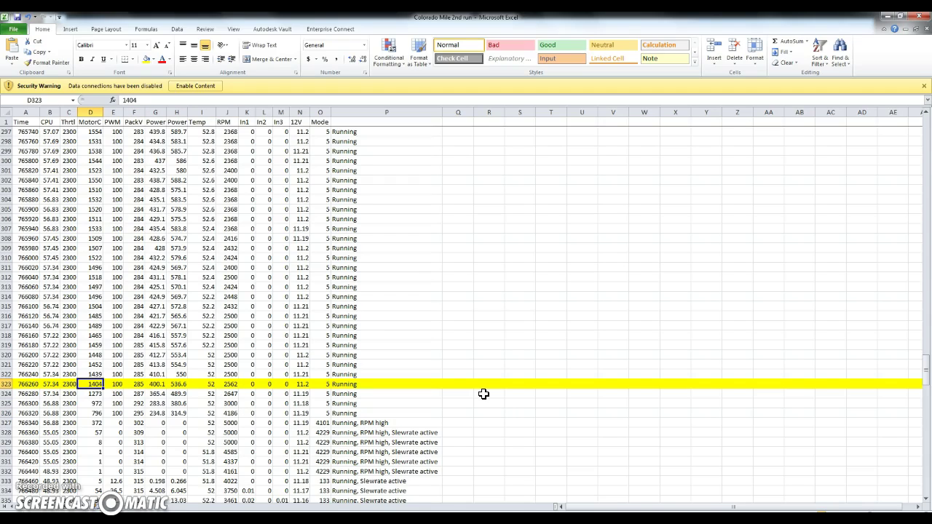
{"action": "key", "text": "Down"}
{"action": "key", "text": "Down"}
{"action": "key", "text": "Down"}
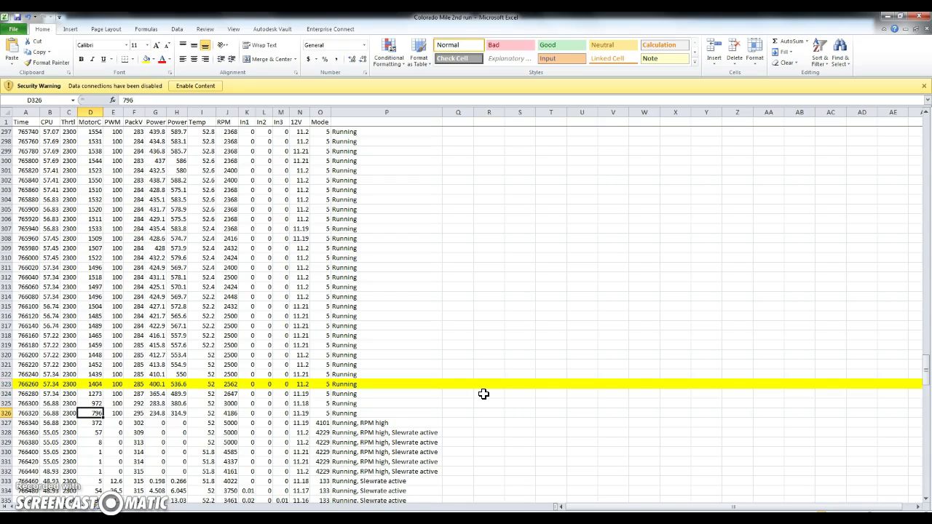
Move across row 326 from its MotorC cell to its RPM cell.
{"action": "key", "text": "Right"}
{"action": "key", "text": "Right"}
{"action": "key", "text": "Right"}
{"action": "key", "text": "Right"}
{"action": "key", "text": "Right"}
{"action": "key", "text": "Right"}
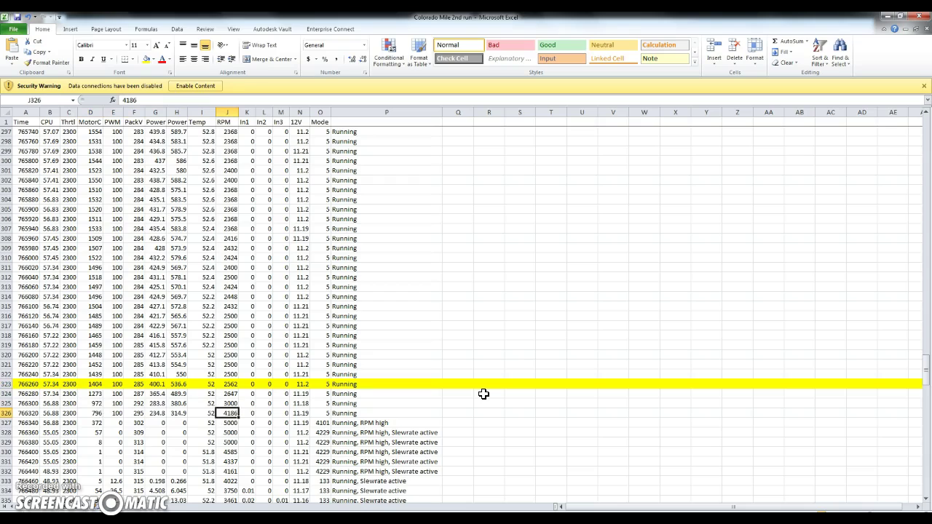
Compare the RPM readings in rows 325 to 328, moving up and down the column and ending in row 327.
{"action": "key", "text": "Down"}
{"action": "key", "text": "Up"}
{"action": "key", "text": "Up"}
{"action": "key", "text": "Down"}
{"action": "key", "text": "Down"}
{"action": "key", "text": "Down"}
{"action": "key", "text": "Up"}
{"action": "key", "text": "Up"}
{"action": "key", "text": "Down"}
Check the Temp cell in row 327, follow the row across to its mode description, and compare it with the description in row 328.
{"action": "key", "text": "Left"}
{"action": "key", "text": "Right"}
{"action": "key", "text": "Left"}
{"action": "key", "text": "Right"}
{"action": "key", "text": "Right"}
{"action": "key", "text": "Right"}
{"action": "key", "text": "Right"}
{"action": "key", "text": "Right"}
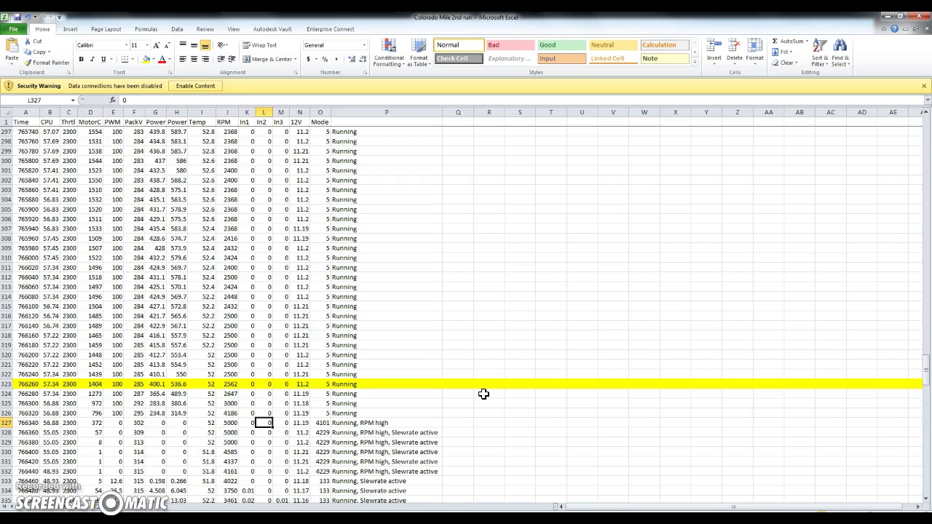
{"action": "key", "text": "Right"}
{"action": "key", "text": "Right"}
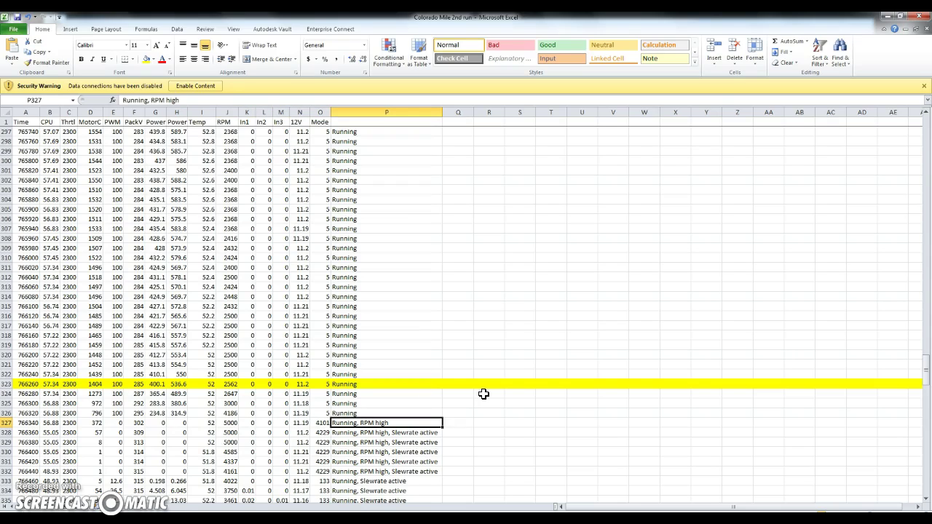
{"action": "key", "text": "Down"}
{"action": "key", "text": "Up"}
Return along row 327 to the horsepower column (H) and follow it down through the rows below.
{"action": "key", "text": "Left"}
{"action": "key", "text": "Left"}
{"action": "key", "text": "Left"}
{"action": "key", "text": "Left"}
{"action": "key", "text": "Left"}
{"action": "key", "text": "Left"}
{"action": "key", "text": "Left"}
{"action": "key", "text": "Left"}
{"action": "key", "text": "Down"}
{"action": "key", "text": "Down"}
{"action": "key", "text": "Down"}
{"action": "key", "text": "Down"}
{"action": "key", "text": "Down"}
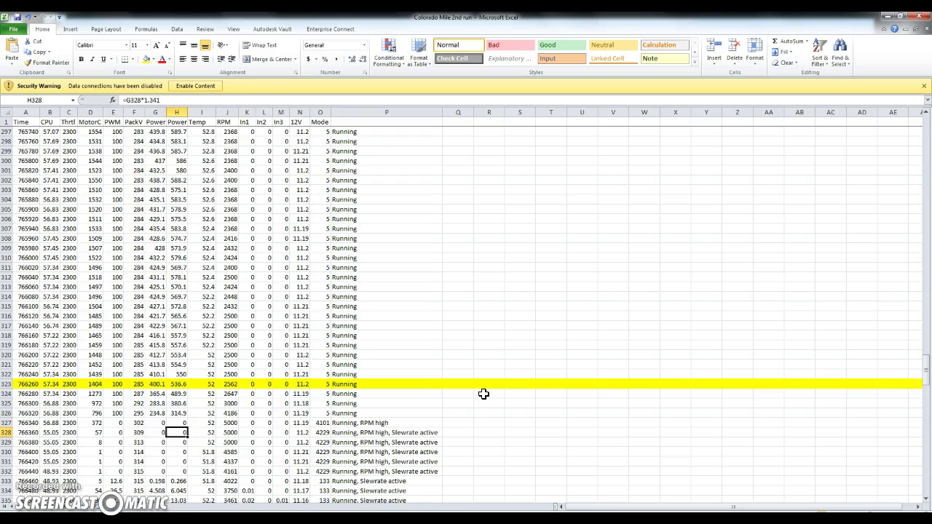
Recheck the horsepower readings in column H, going back up several rows and then down to row 333.
{"action": "key", "text": "Down"}
{"action": "key", "text": "Up"}
{"action": "key", "text": "Up"}
{"action": "key", "text": "Up"}
{"action": "key", "text": "Up"}
{"action": "key", "text": "Up"}
{"action": "key", "text": "Up"}
{"action": "key", "text": "Down"}
{"action": "key", "text": "Down"}
{"action": "key", "text": "Down"}
{"action": "key", "text": "Down"}
{"action": "key", "text": "Down"}
{"action": "key", "text": "Down"}
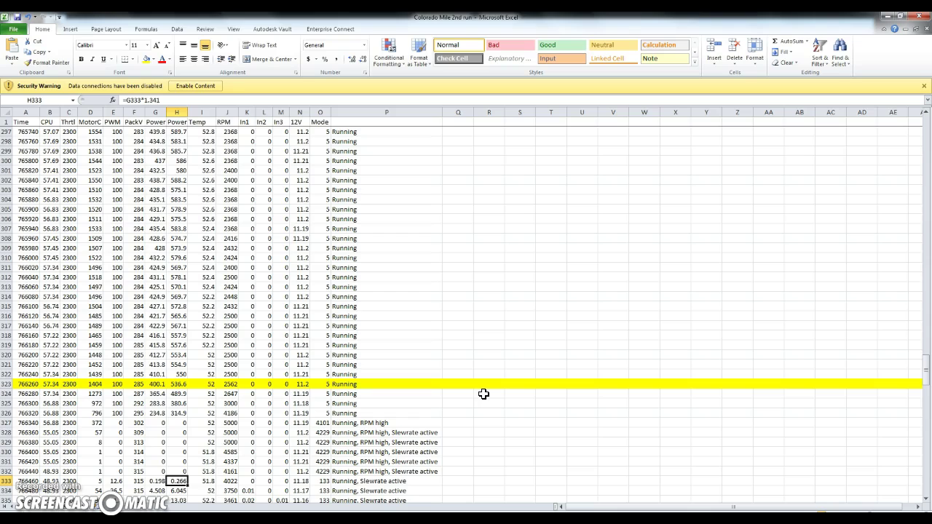
Follow the horsepower column to row 337, check PackV around row 336, and return to the horsepower cell in row 335.
{"action": "key", "text": "Down"}
{"action": "key", "text": "Down"}
{"action": "key", "text": "Down"}
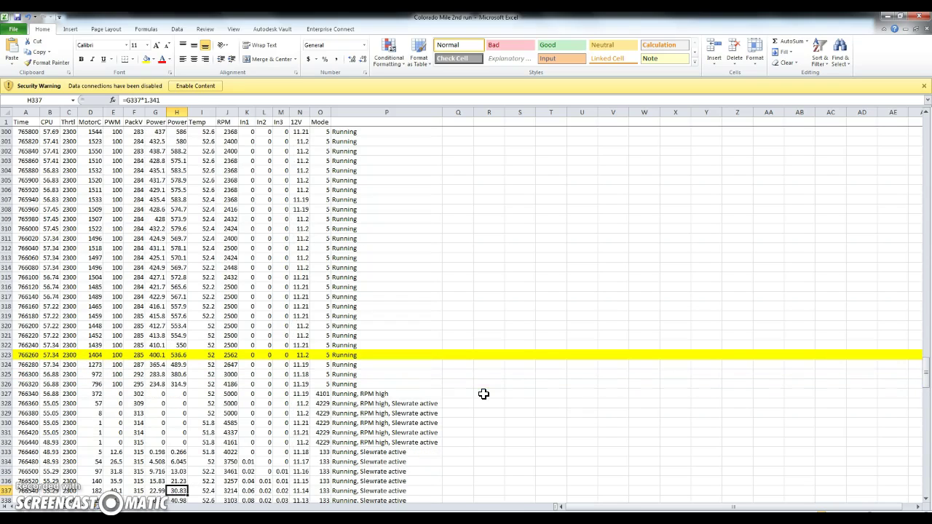
{"action": "key", "text": "Left"}
{"action": "key", "text": "Left"}
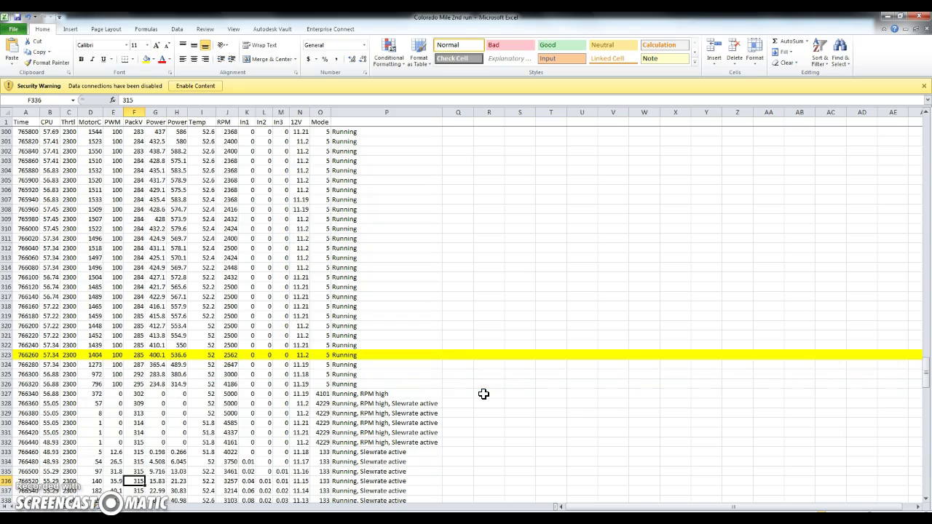
{"action": "key", "text": "Up"}
{"action": "key", "text": "Up"}
{"action": "key", "text": "Right"}
{"action": "key", "text": "Right"}
{"action": "key", "text": "Down"}
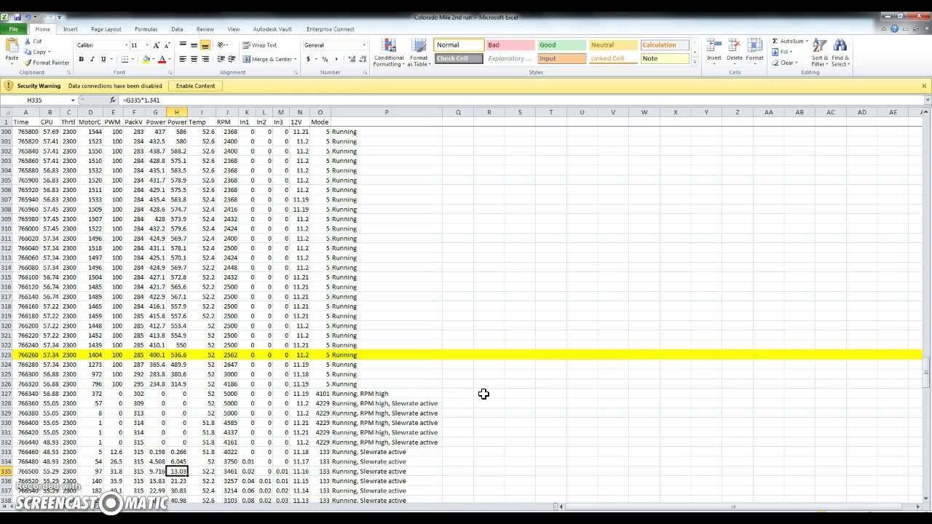
Open the chart sheet and examine the PWM line at the power cutoff and the spikes that follow it.
{"action": "left_click", "coordinate": [454, 402]}
{"action": "left_click", "coordinate": [51, 507]}
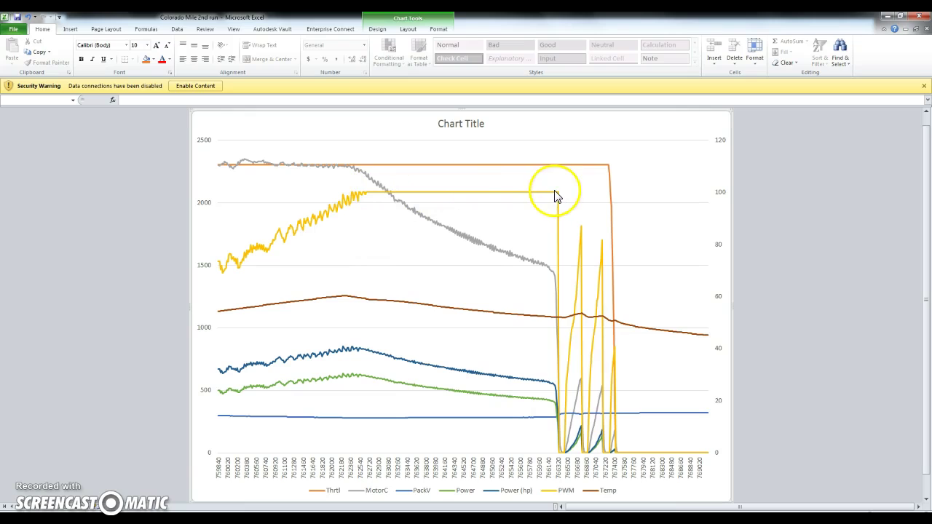
{"action": "mouse_move", "coordinate": [559, 195]}
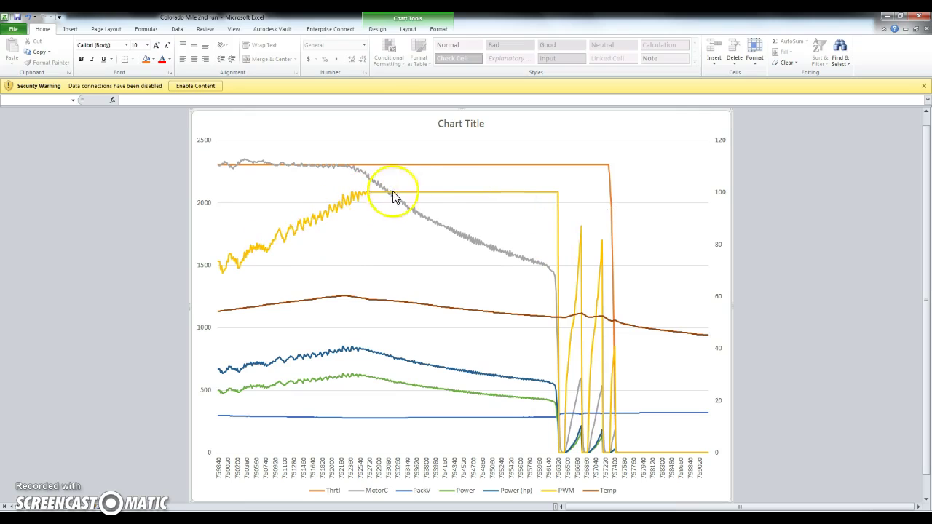
{"action": "mouse_move", "coordinate": [488, 200]}
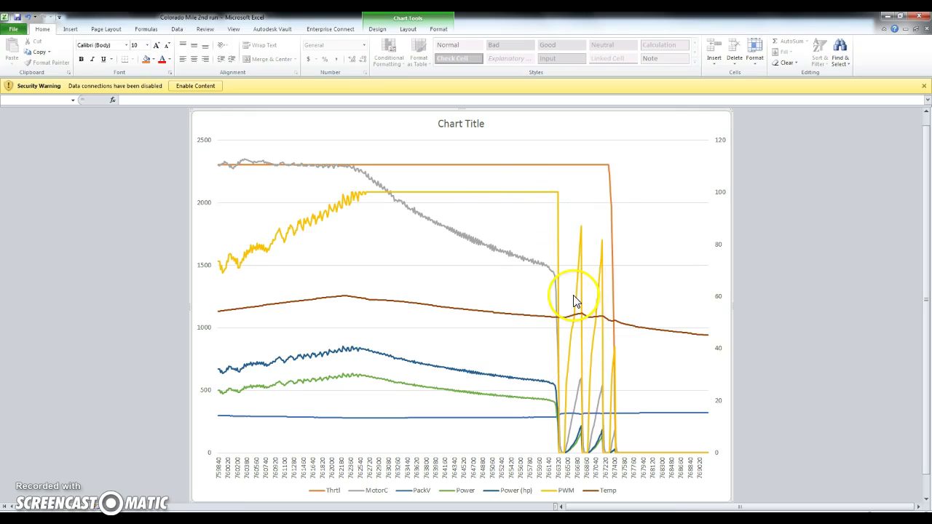
{"action": "mouse_move", "coordinate": [581, 236]}
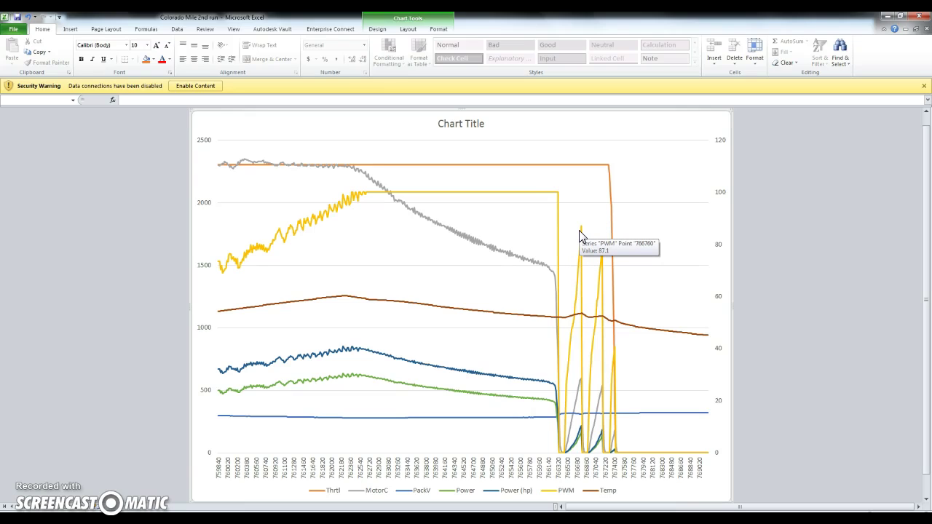
{"action": "left_click", "coordinate": [566, 257]}
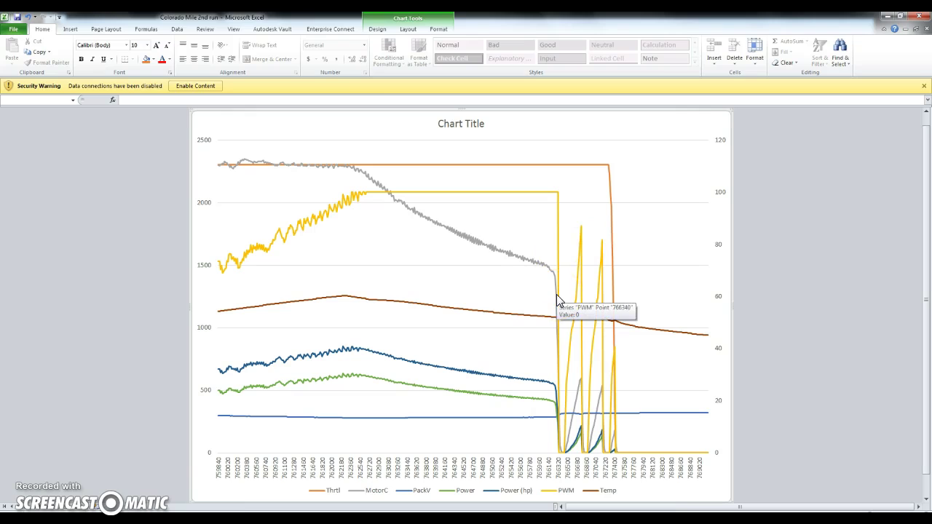
{"action": "left_click", "coordinate": [553, 335]}
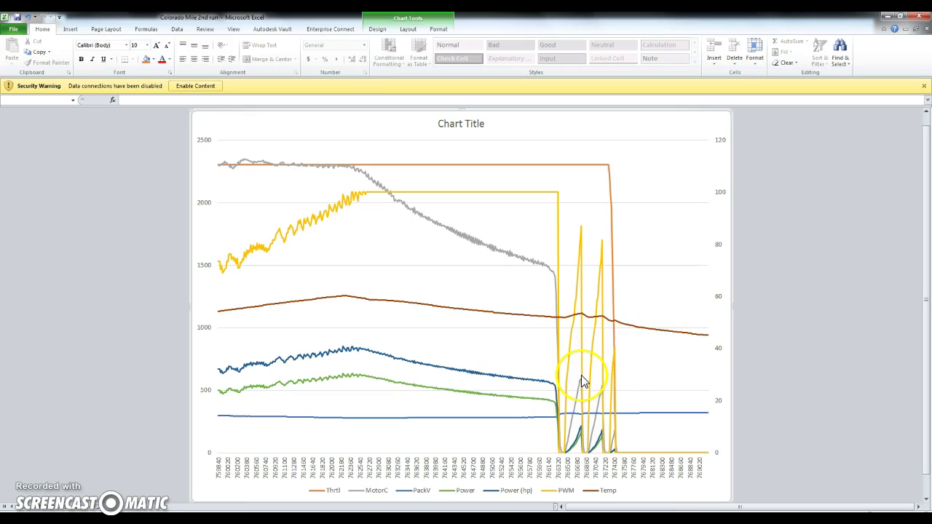
{"action": "mouse_move", "coordinate": [581, 375]}
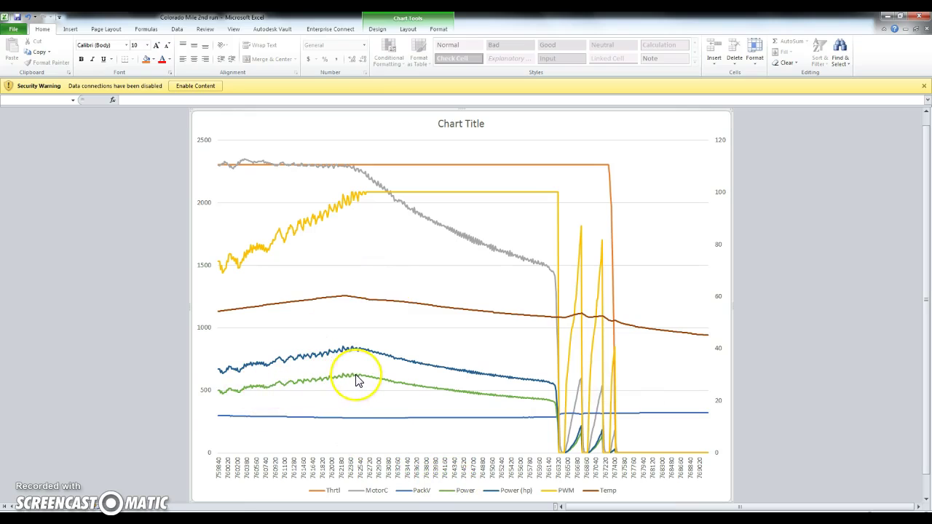
Inspect the peaks of the Power and Power (hp) lines in the chart, and follow the PackV line to its end.
{"action": "mouse_move", "coordinate": [358, 379]}
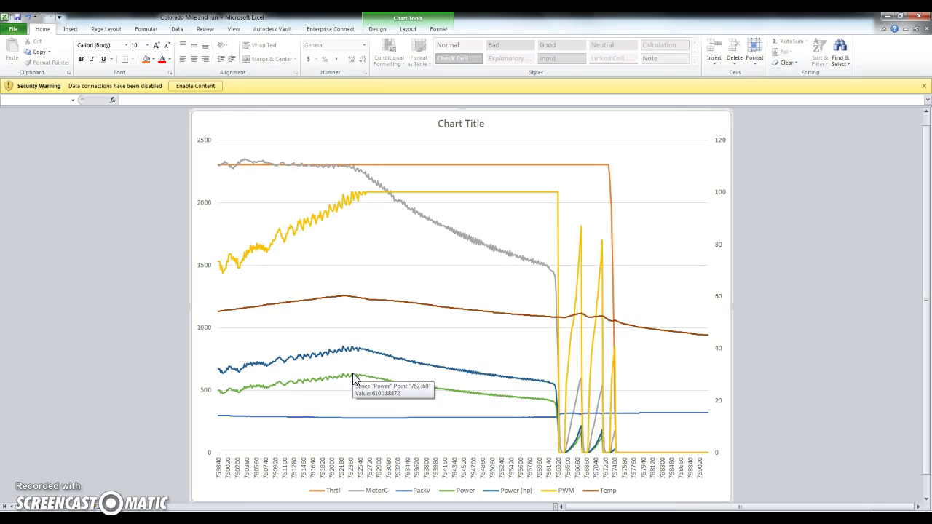
{"action": "left_click", "coordinate": [364, 358]}
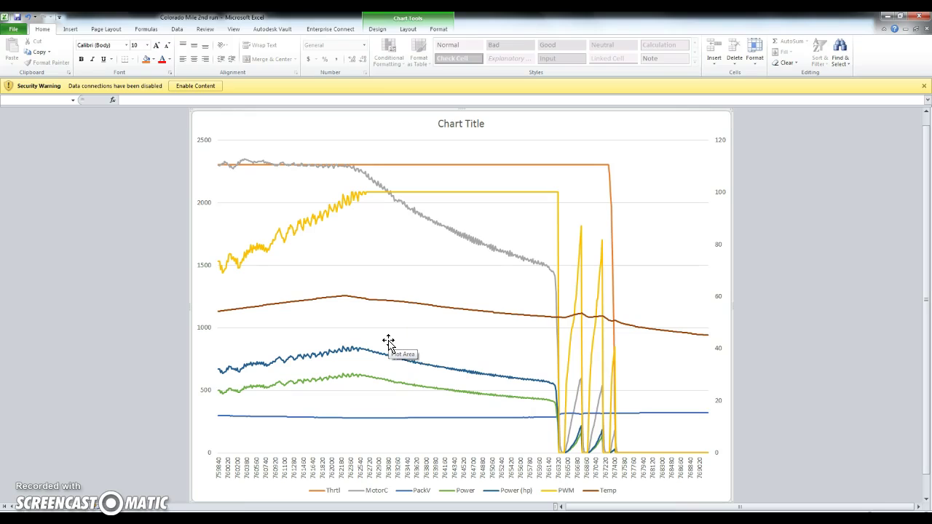
{"action": "left_click", "coordinate": [357, 373]}
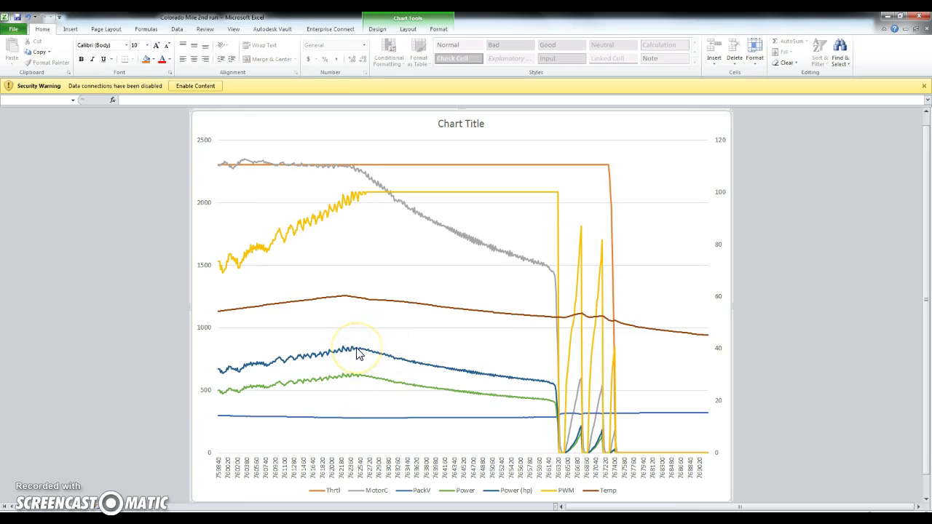
{"action": "mouse_move", "coordinate": [357, 354]}
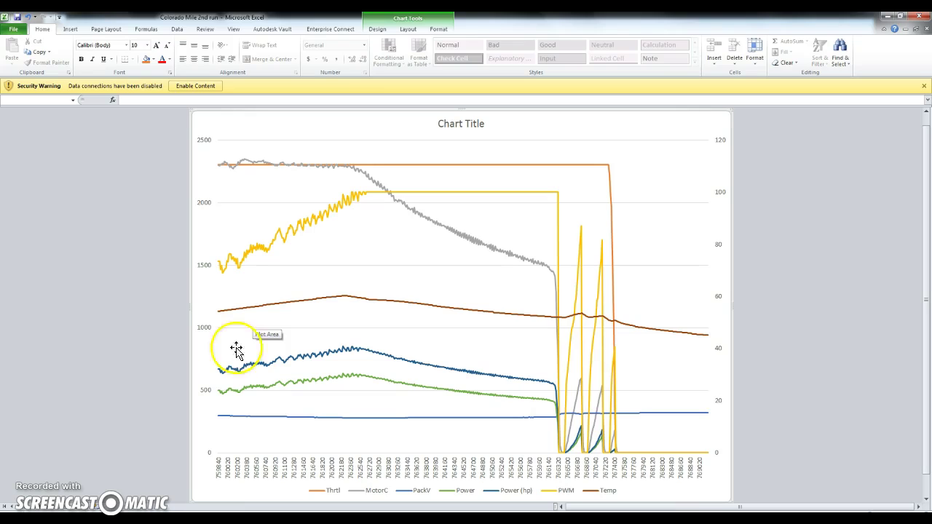
{"action": "mouse_move", "coordinate": [216, 395]}
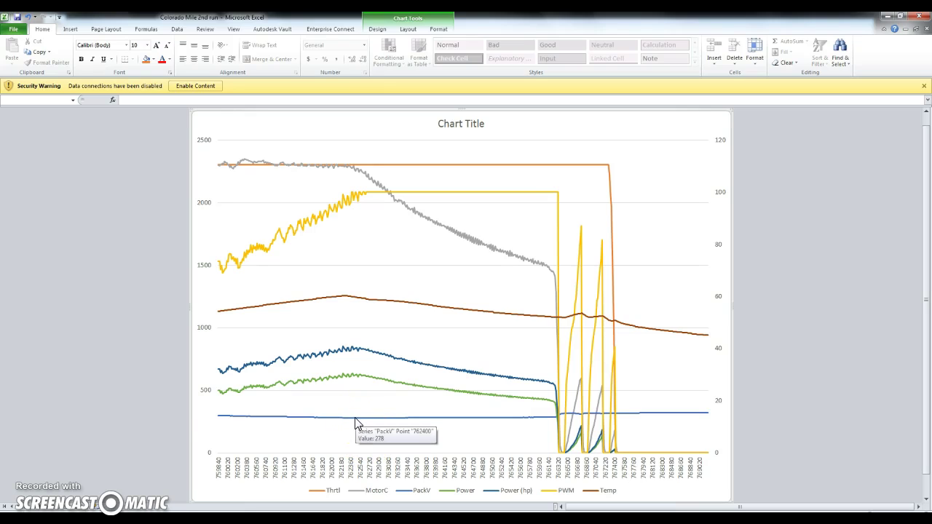
{"action": "mouse_move", "coordinate": [643, 415]}
{"action": "left_mouse_down"}
{"action": "mouse_move", "coordinate": [699, 411]}
{"action": "mouse_move", "coordinate": [710, 420]}
{"action": "left_mouse_up"}
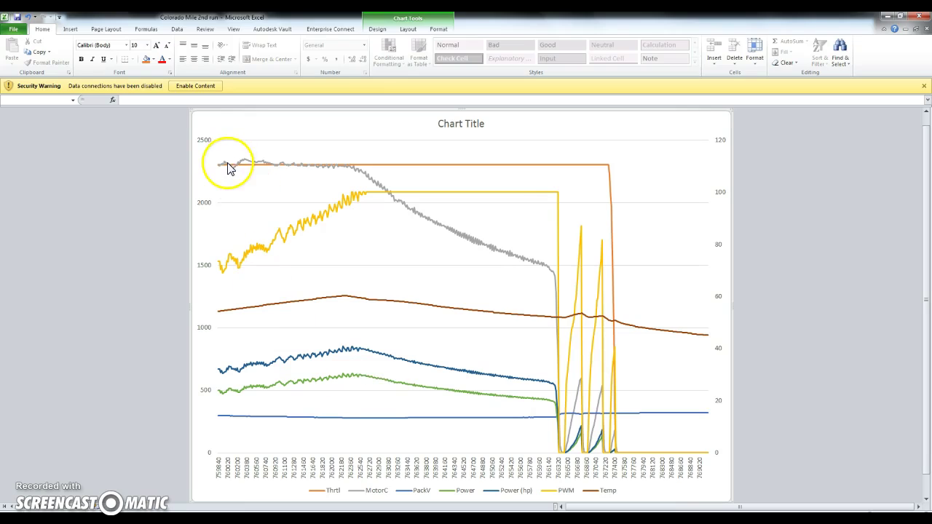
Compare the Thrtl and MotorC lines from the chart's start to where the motor current begins to fall.
{"action": "mouse_move", "coordinate": [217, 169]}
{"action": "mouse_move", "coordinate": [245, 163]}
{"action": "left_click", "coordinate": [231, 168]}
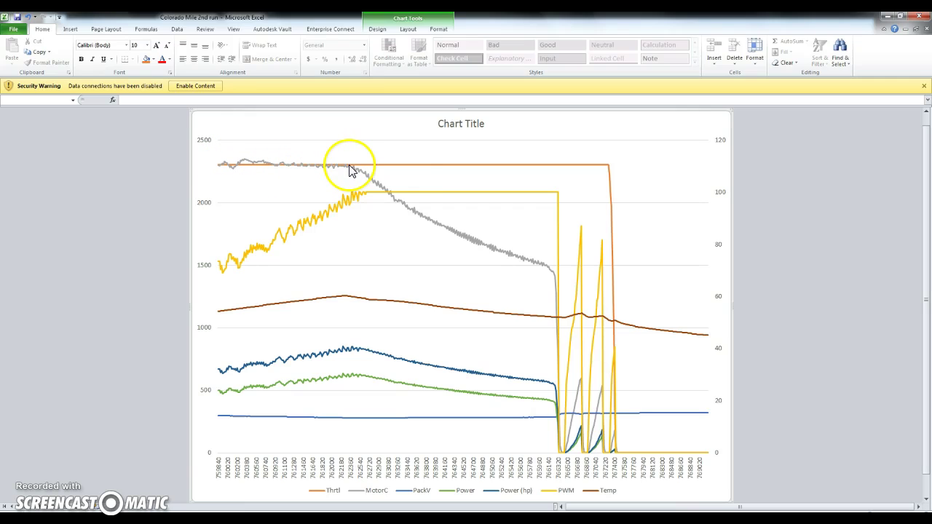
{"action": "mouse_move", "coordinate": [348, 172]}
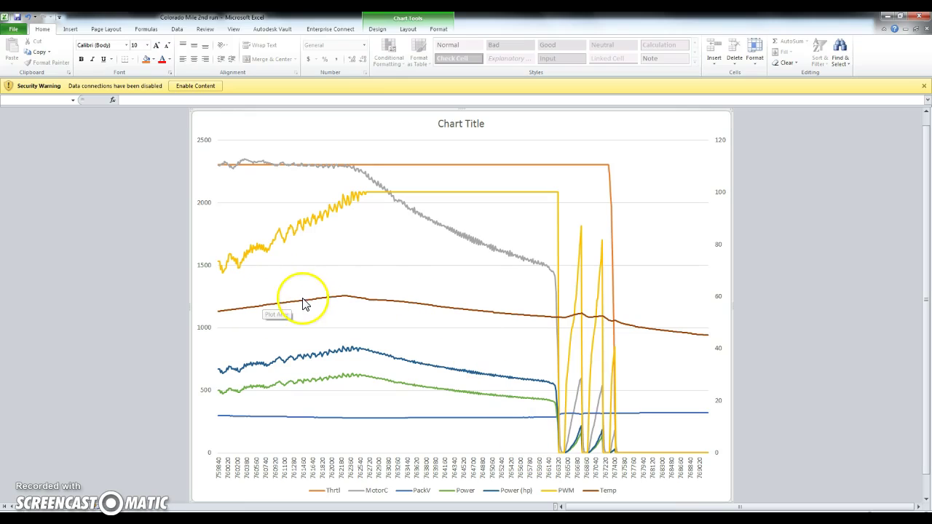
Follow the Temp line up to its peak and beyond, and read the value at the peak.
{"action": "mouse_move", "coordinate": [311, 301]}
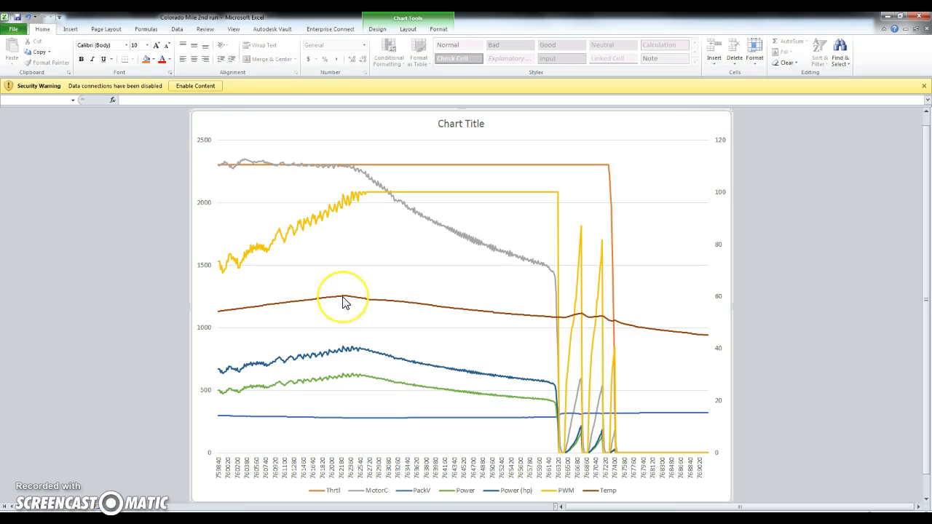
{"action": "mouse_move", "coordinate": [343, 302]}
{"action": "left_click", "coordinate": [366, 302]}
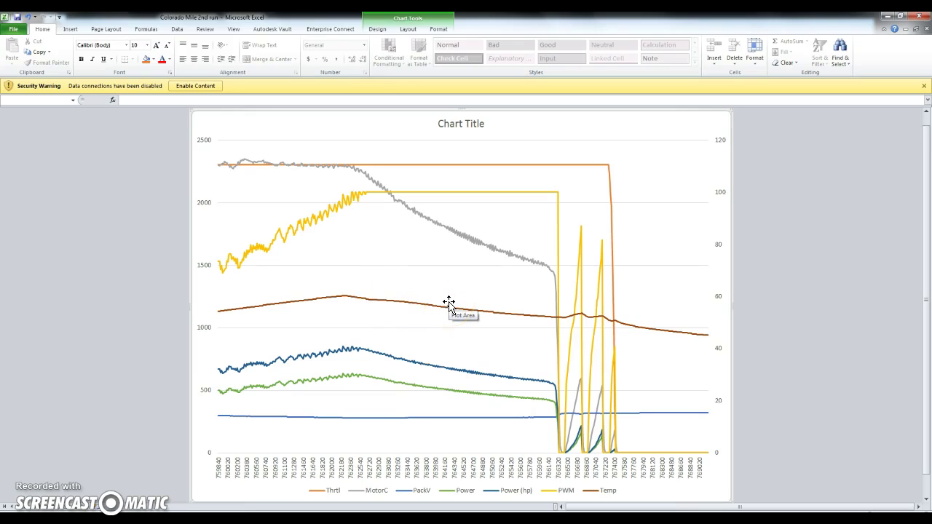
{"action": "left_click", "coordinate": [324, 285]}
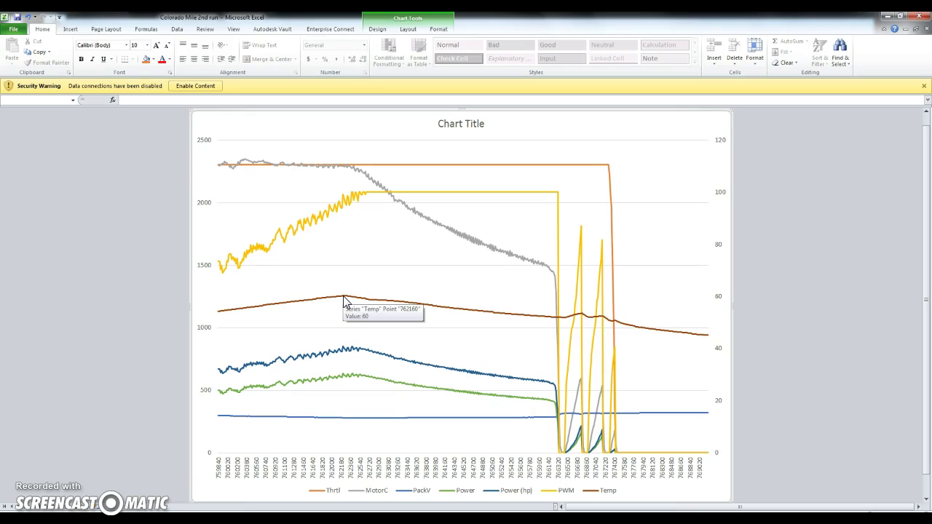
{"action": "left_click", "coordinate": [328, 318]}
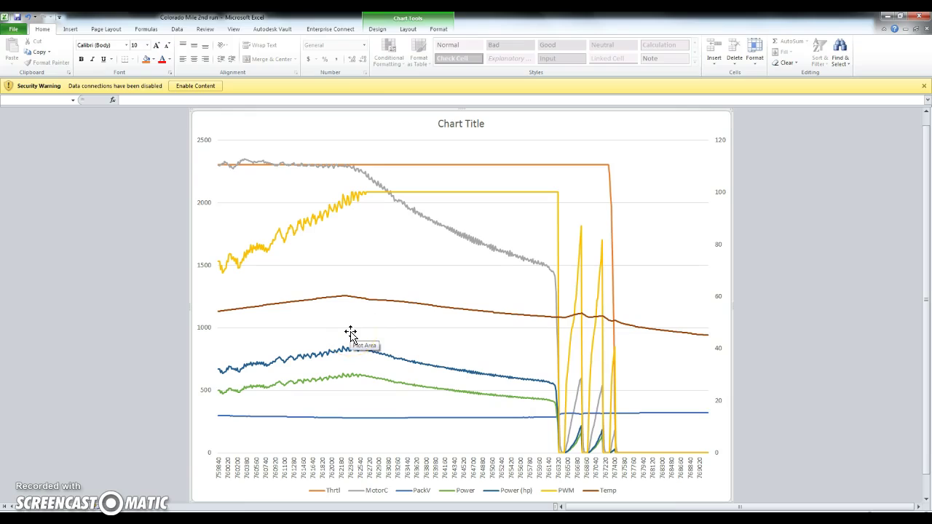
Review the Power (hp) peak, the start of the MotorC decline, and the PackV line just below them.
{"action": "mouse_move", "coordinate": [355, 354]}
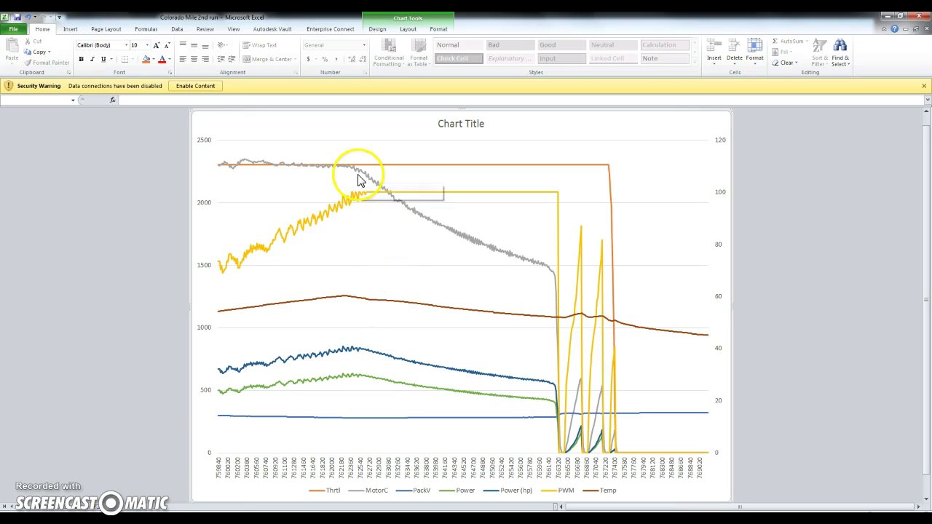
{"action": "mouse_move", "coordinate": [376, 180]}
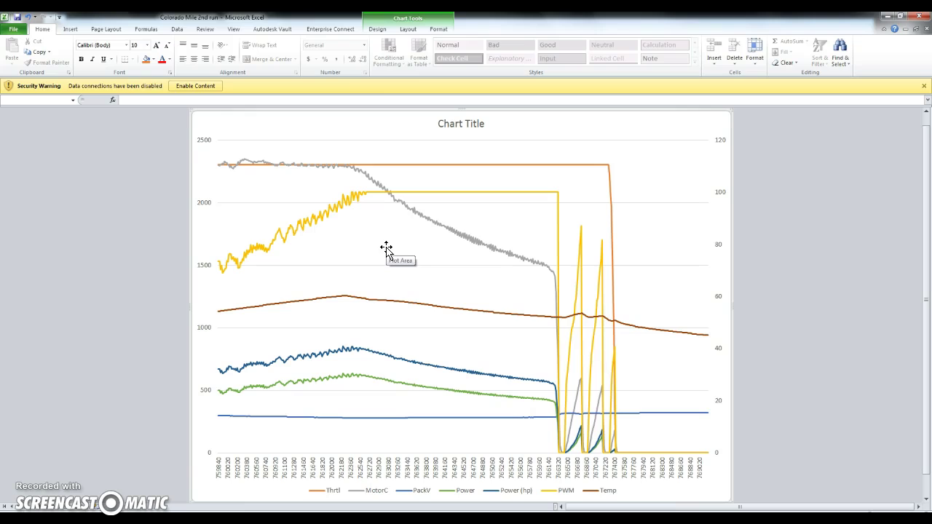
{"action": "mouse_move", "coordinate": [376, 424]}
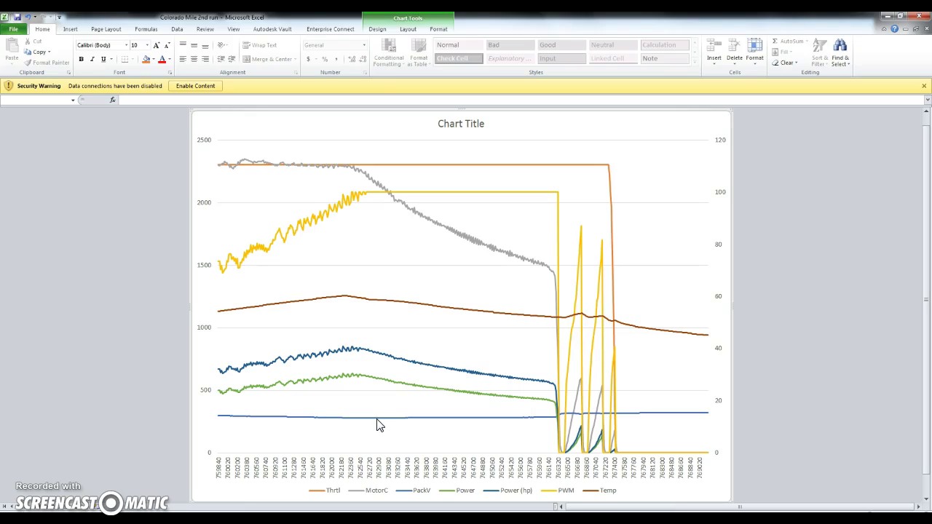
{"action": "left_click", "coordinate": [378, 420]}
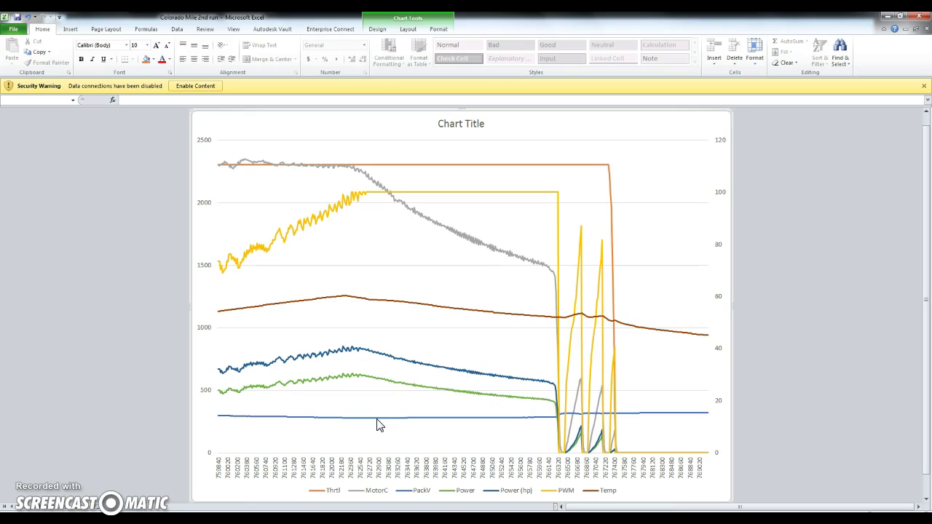